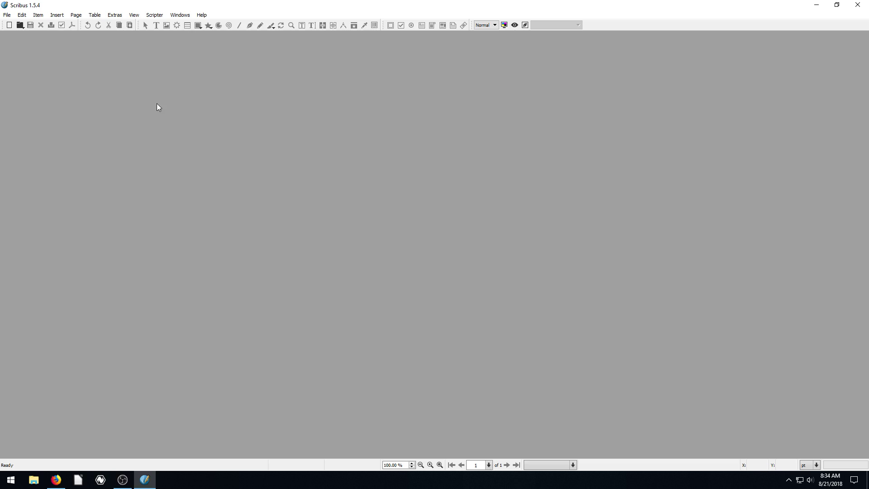
Open the New Document dialog from the File menu
click(7, 16)
click(19, 25)
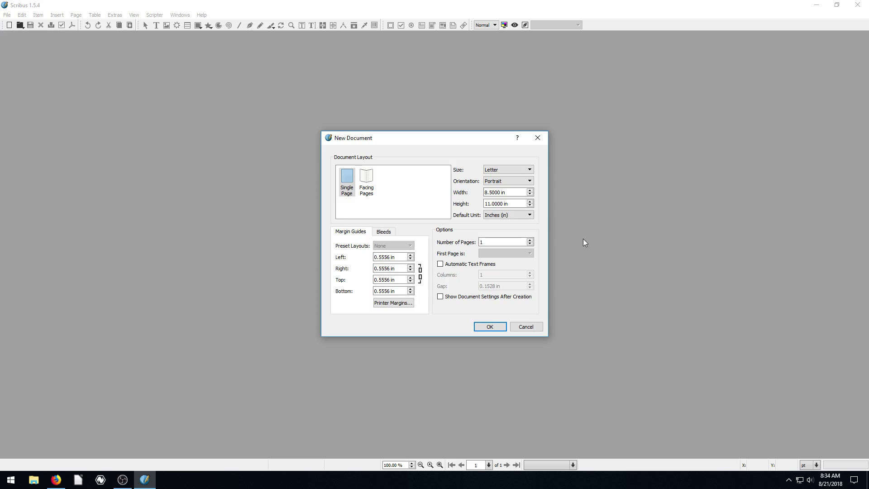
Create the blank single-page Letter portrait document with the default settings
click(493, 326)
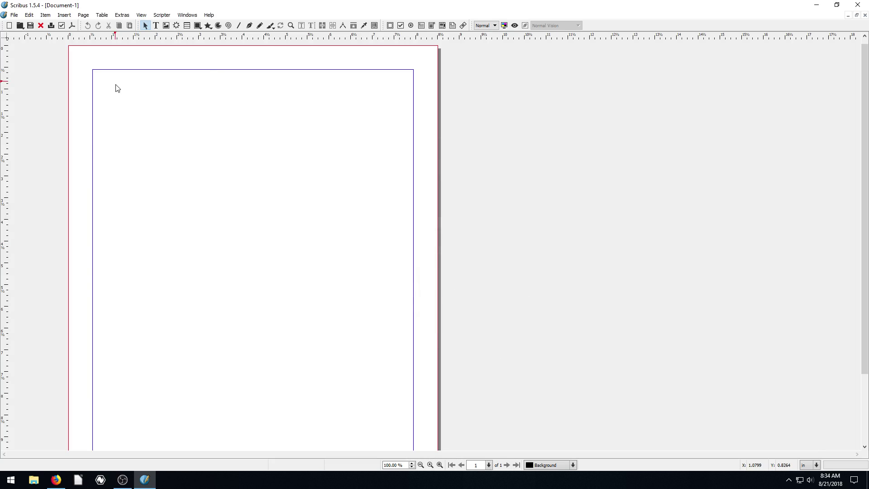
scroll(273, 237, down, 3)
scroll(322, 245, up, 3)
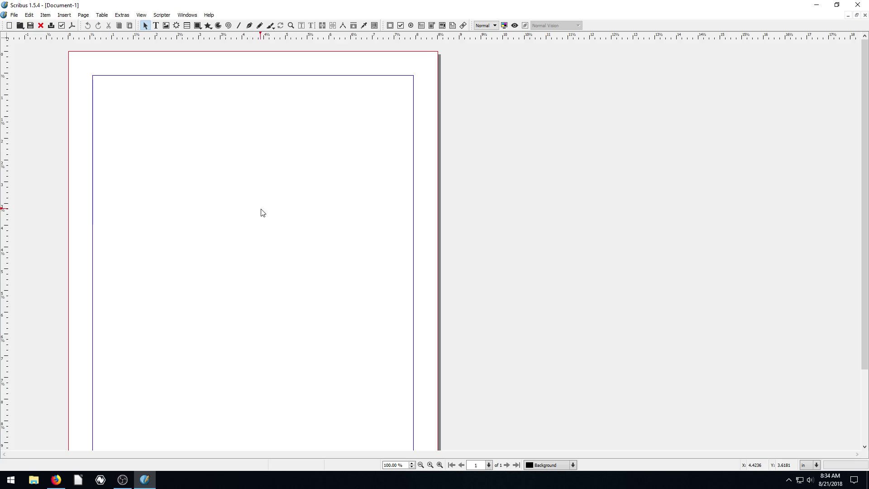
Reopen New Document, check the orientation and bleed settings, then cancel without creating another
click(14, 17)
click(24, 24)
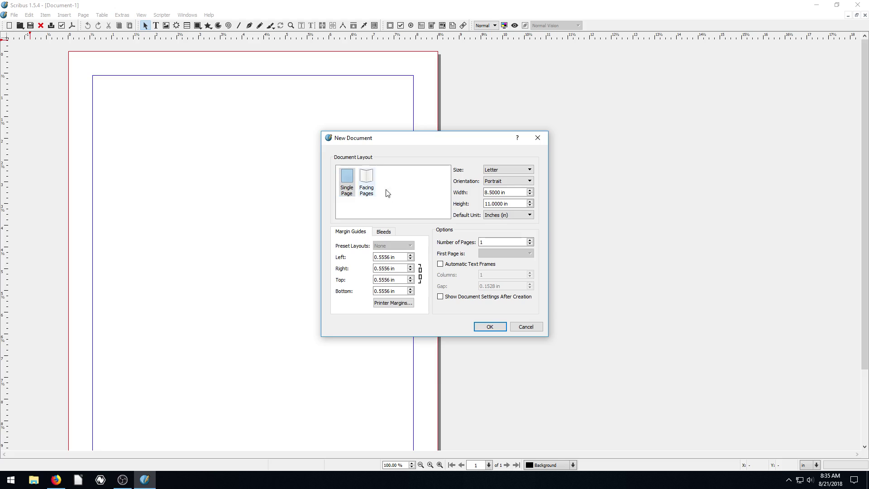
click(496, 182)
click(472, 182)
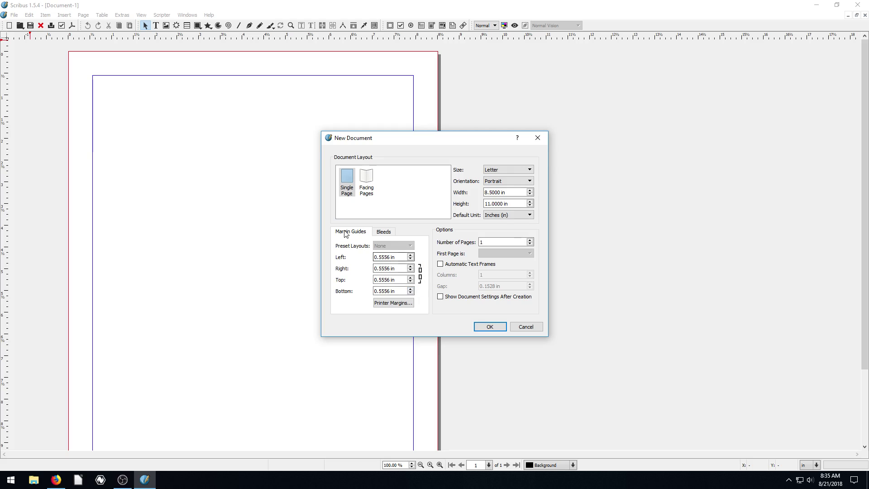
click(384, 232)
click(351, 232)
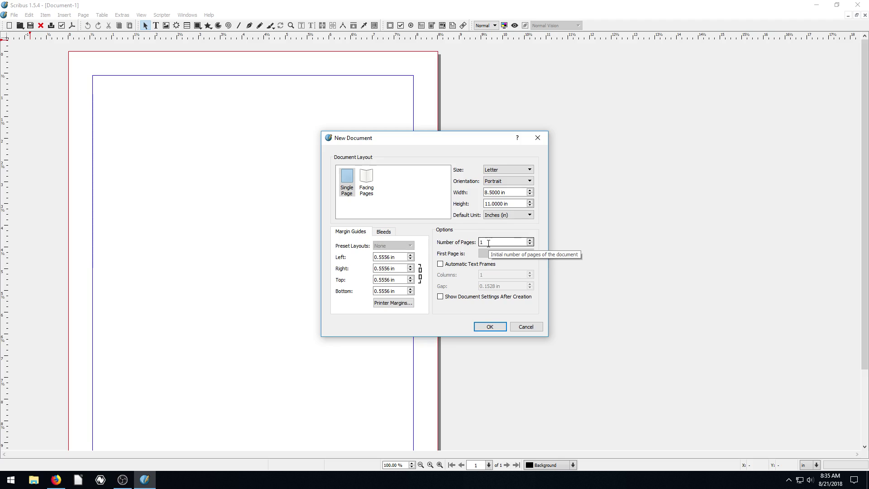
click(525, 327)
scroll(204, 144, down, 2)
scroll(248, 183, up, 2)
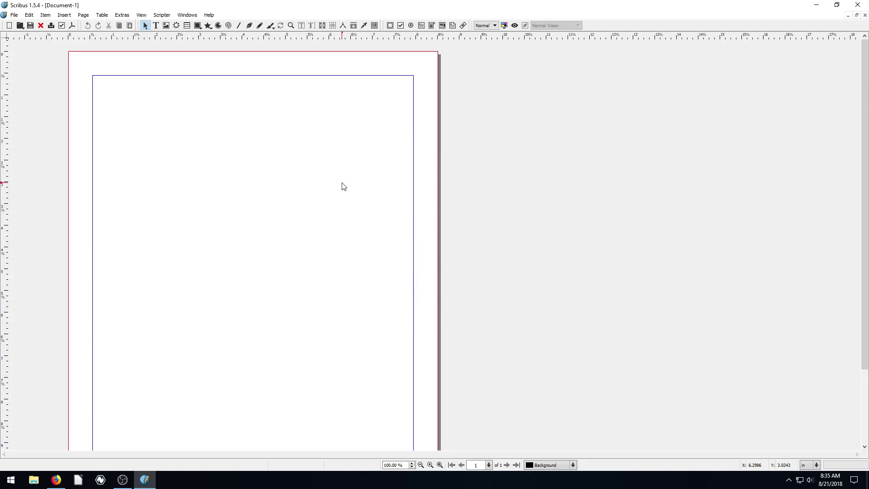
Insert one blank page at the end of the document
click(84, 17)
click(91, 26)
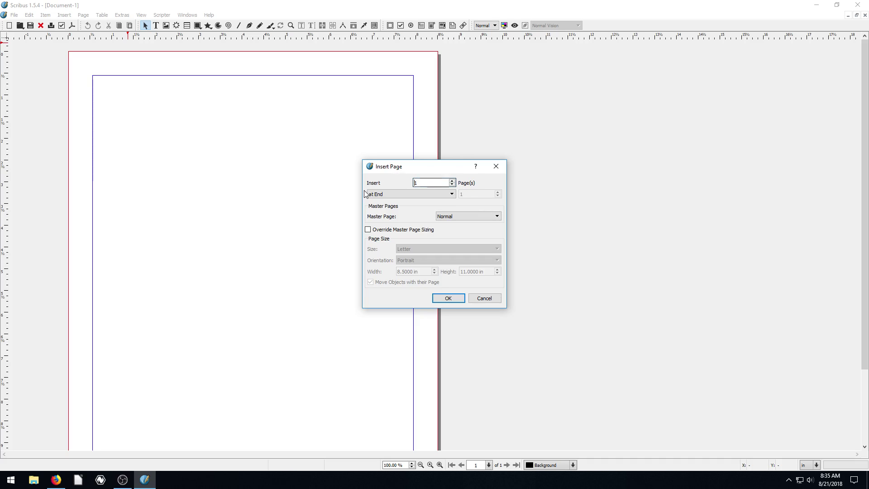
click(449, 298)
scroll(277, 156, down, 6)
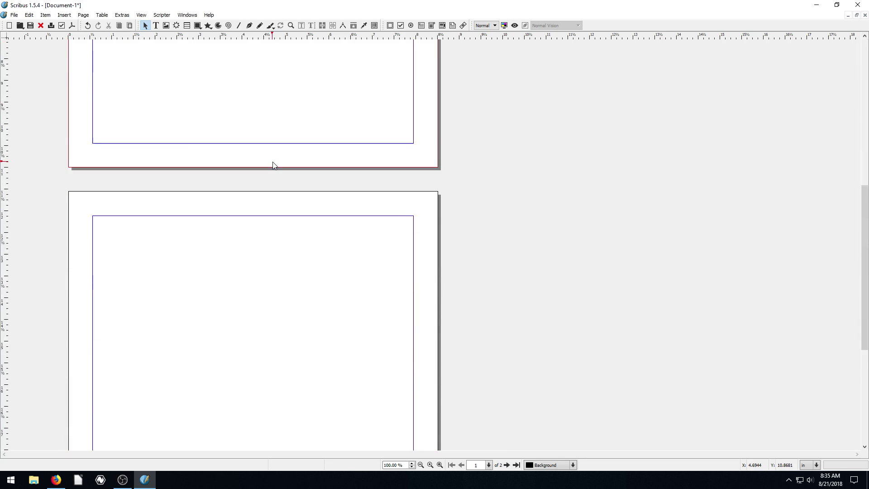
scroll(272, 165, up, 5)
scroll(238, 216, down, 6)
scroll(249, 216, up, 8)
Insert a second page at the end, bringing the document to three pages
click(65, 15)
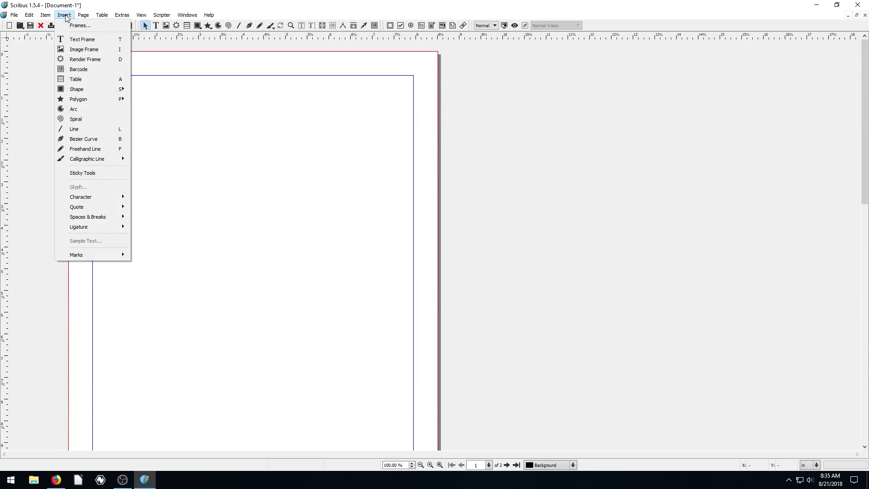
click(96, 26)
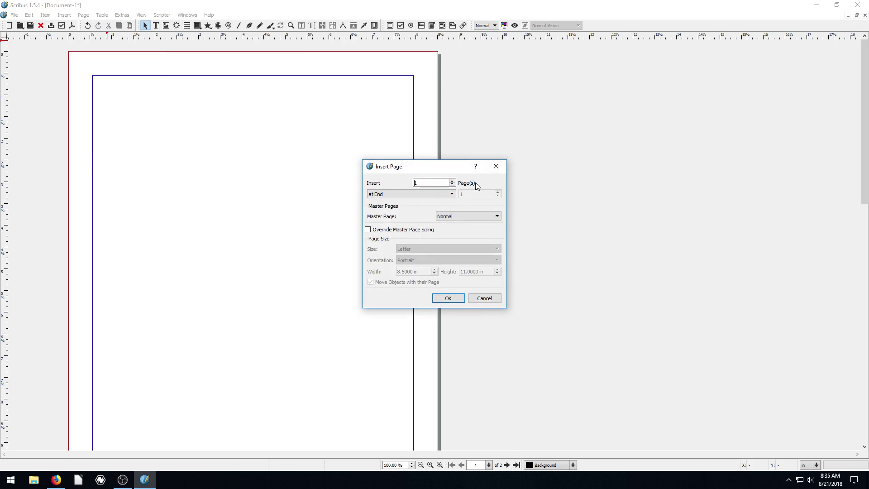
click(448, 298)
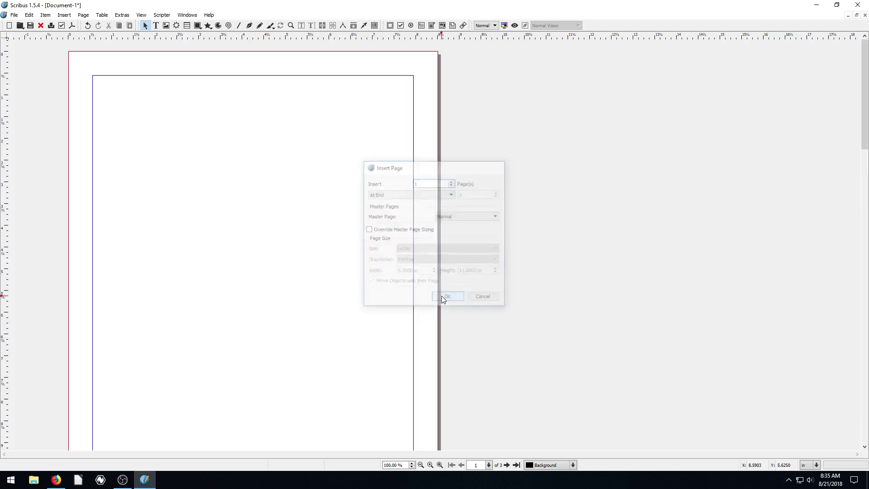
scroll(300, 232, down, 5)
scroll(290, 240, down, 15)
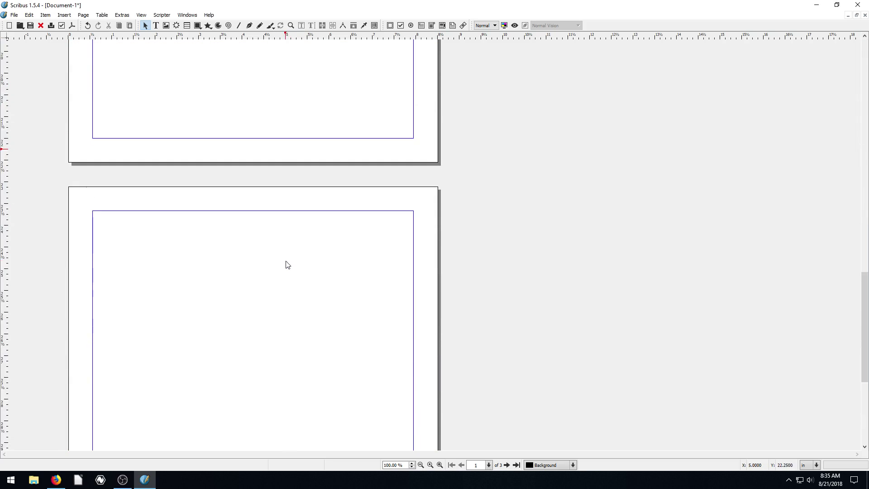
scroll(361, 292, up, 2)
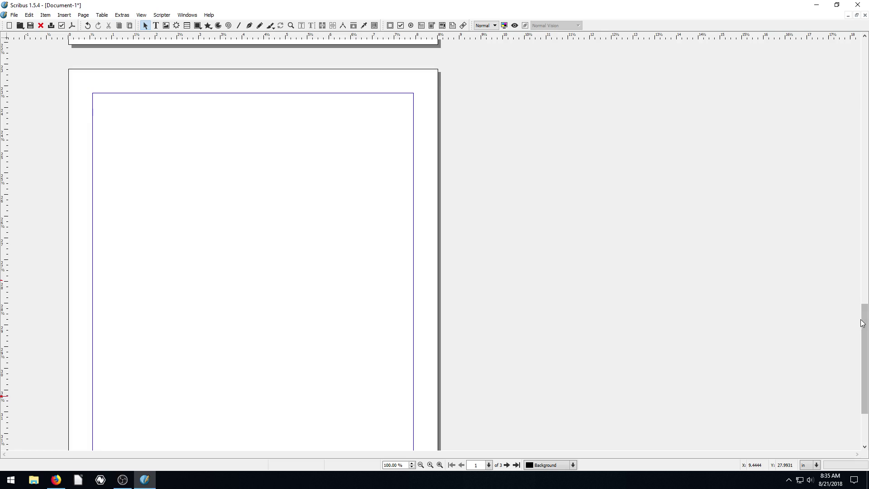
drag(864, 314, 866, 87)
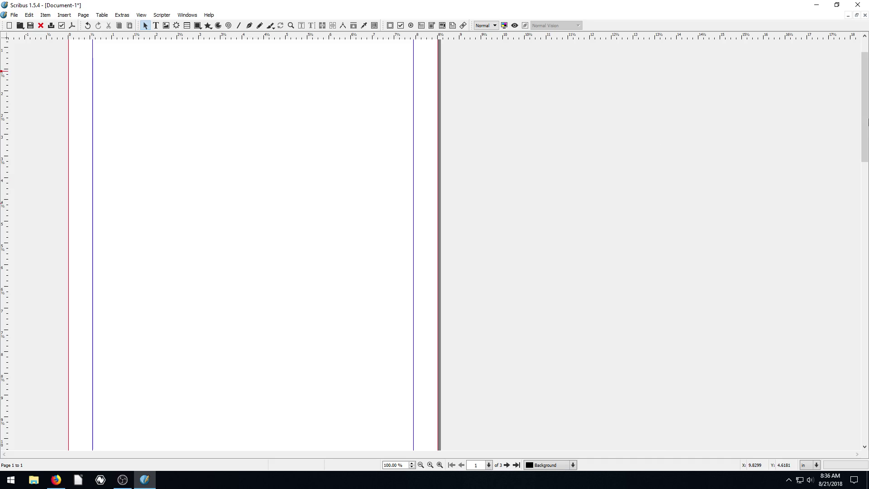
drag(867, 121, 434, 178)
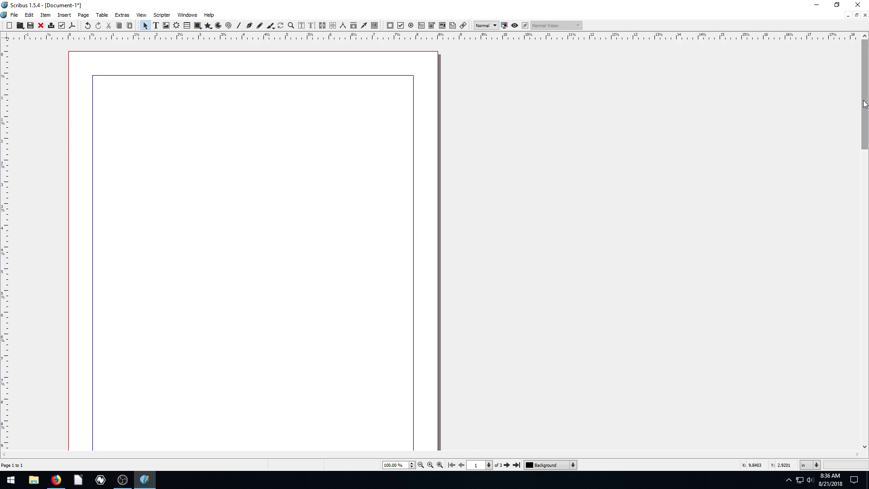
drag(865, 104, 866, 84)
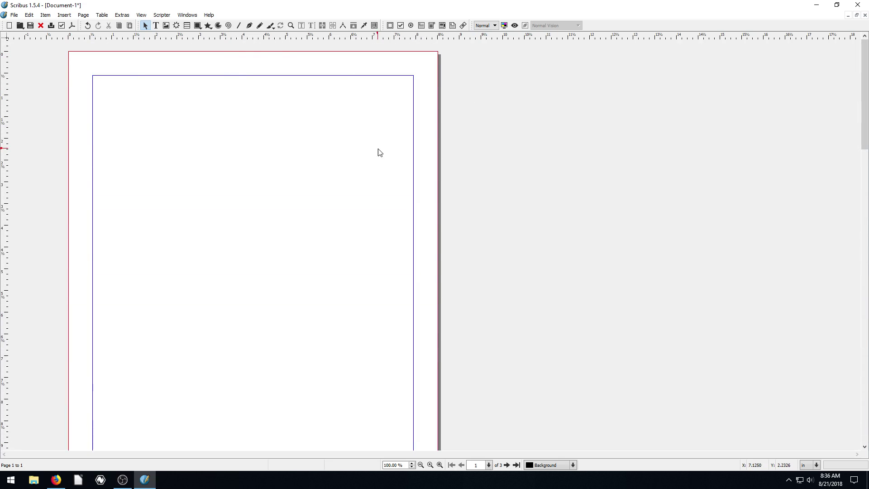
Start a new document and switch its layout to Facing Pages
click(14, 15)
click(27, 27)
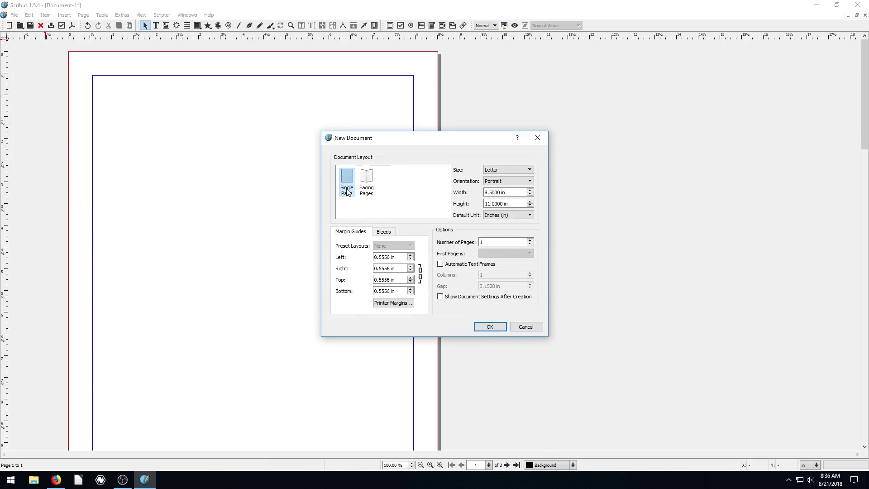
click(366, 189)
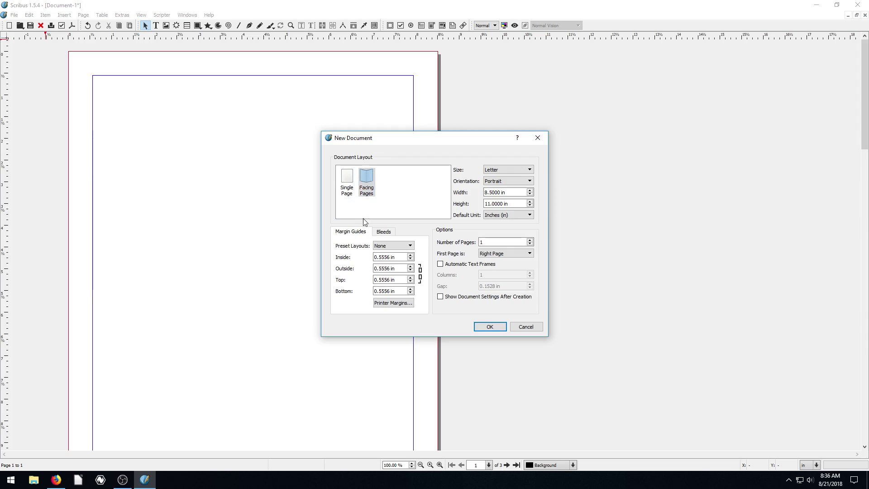
click(379, 232)
click(357, 233)
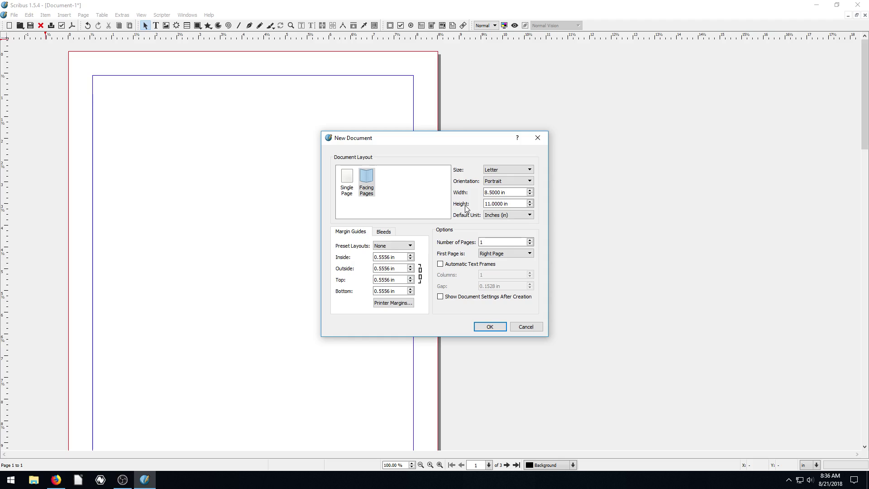
Set 5 pages with the first page as a right page, and create the document
click(484, 243)
click(498, 254)
click(489, 261)
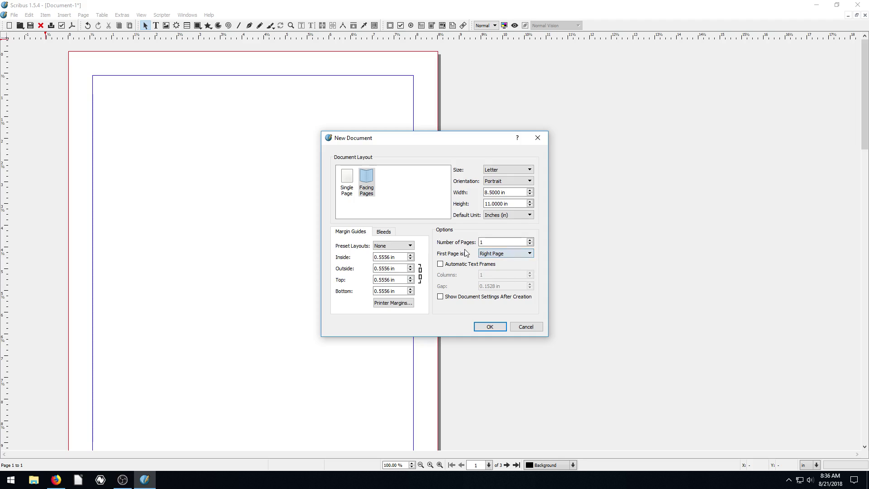
click(504, 255)
click(498, 262)
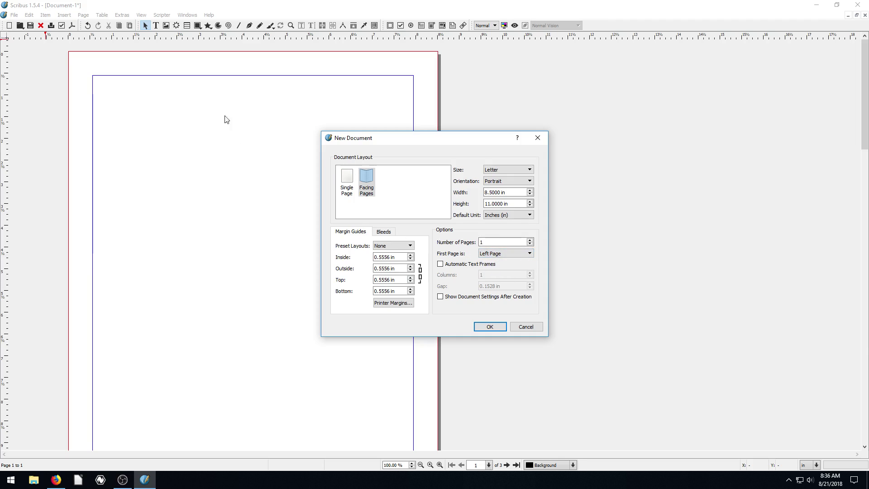
click(515, 254)
click(511, 268)
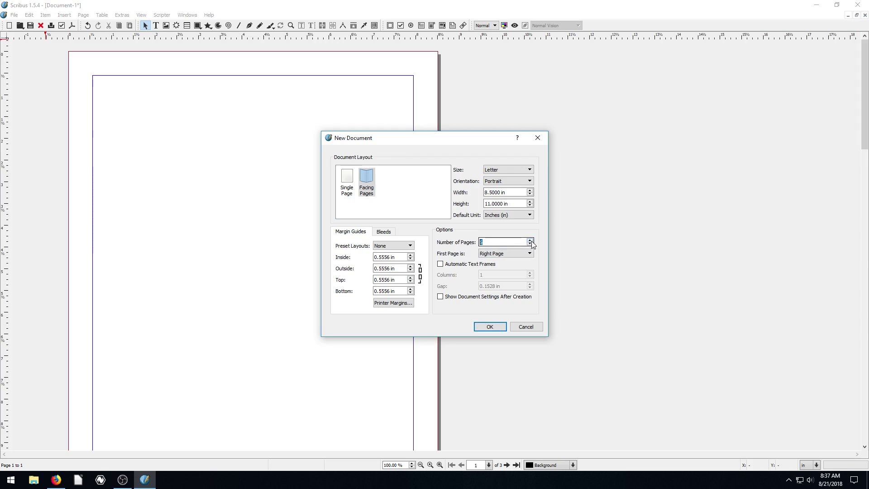
click(494, 327)
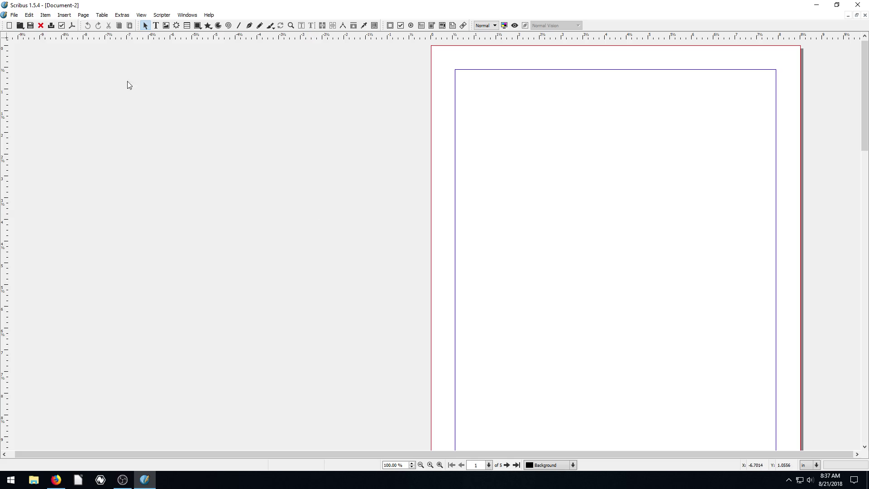
click(849, 16)
drag(111, 39, 320, 127)
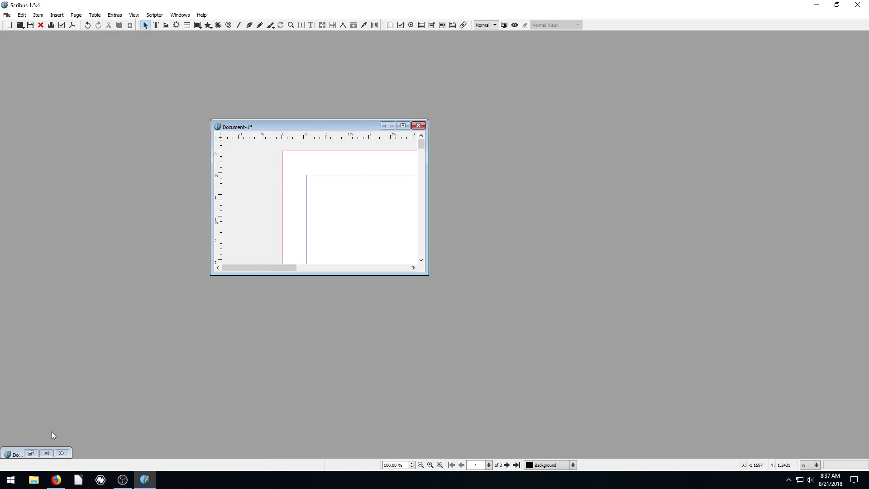
click(403, 125)
scroll(349, 172, down, 15)
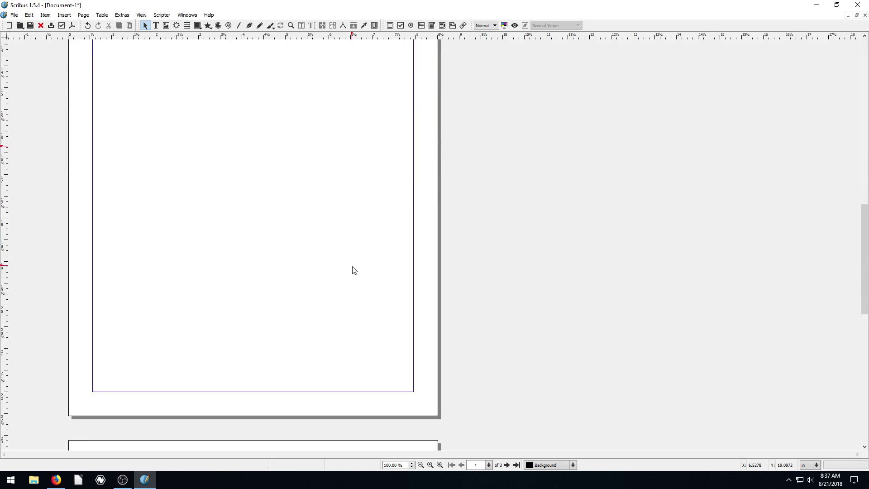
scroll(353, 276, up, 5)
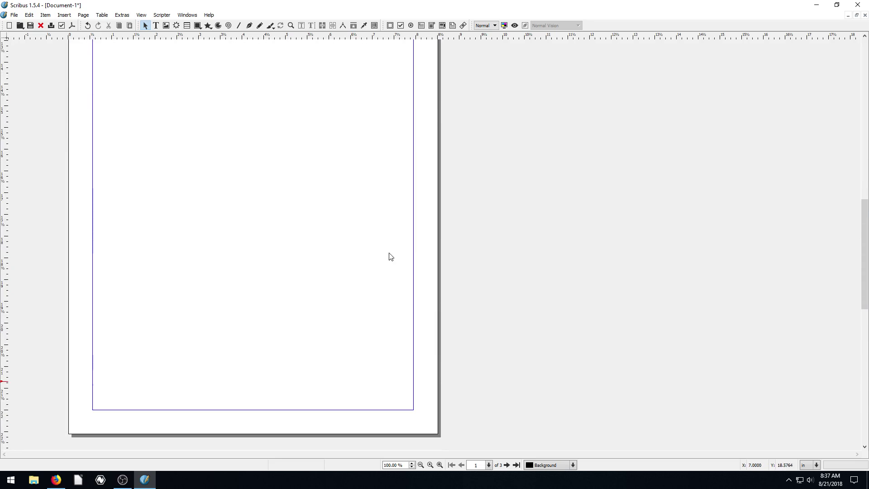
click(848, 15)
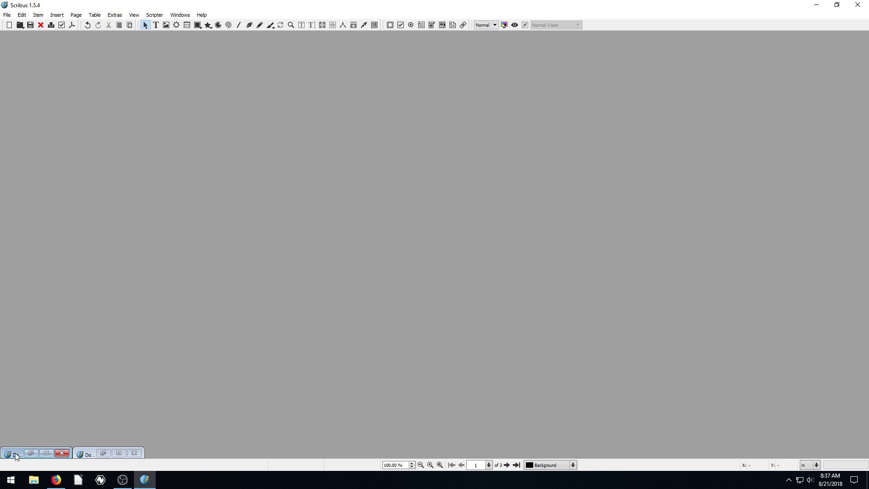
click(119, 453)
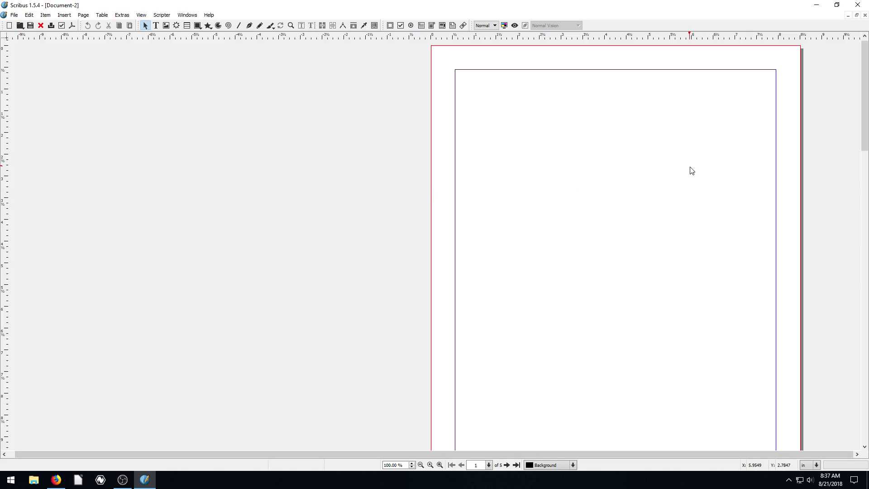
scroll(446, 172, down, 10)
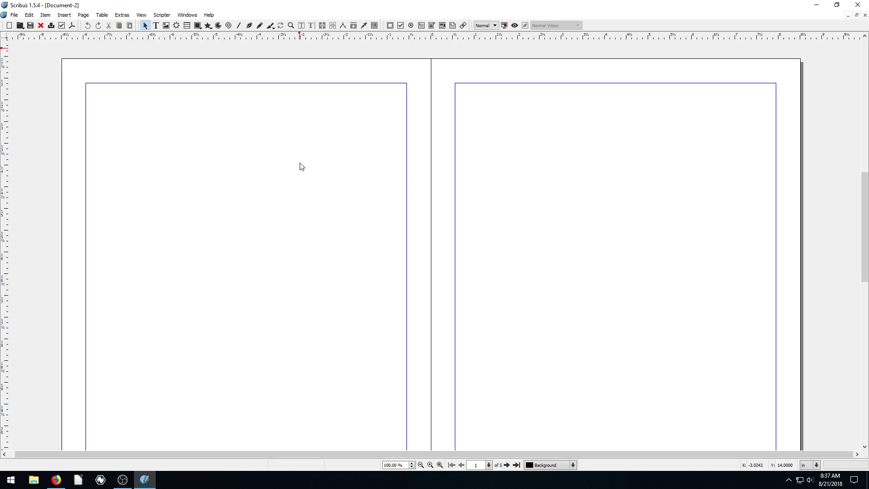
scroll(400, 172, up, 5)
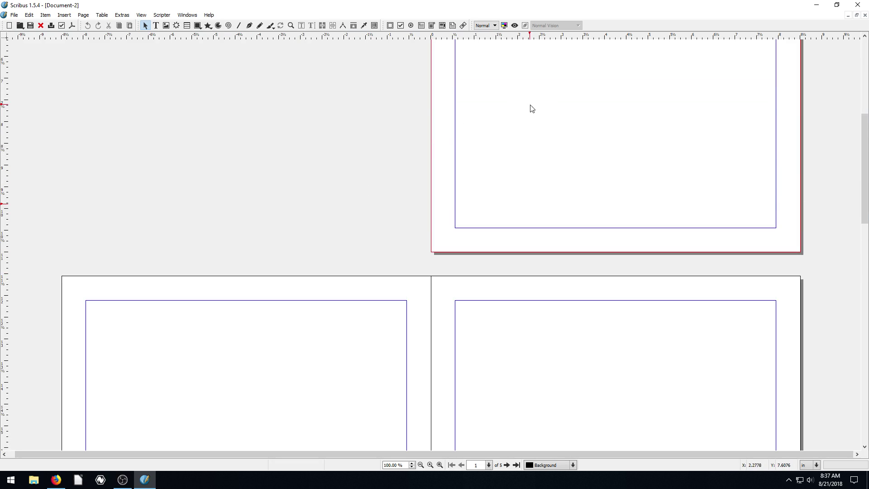
scroll(307, 198, down, 3)
scroll(579, 249, down, 10)
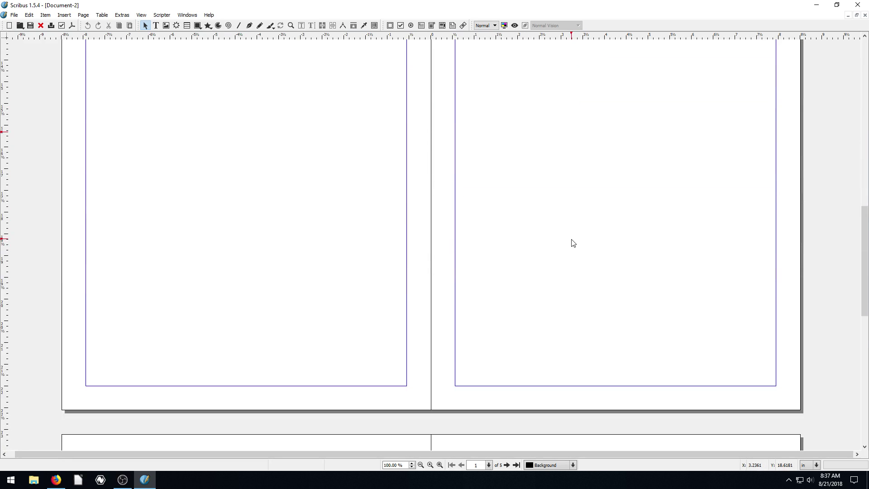
scroll(570, 288, down, 5)
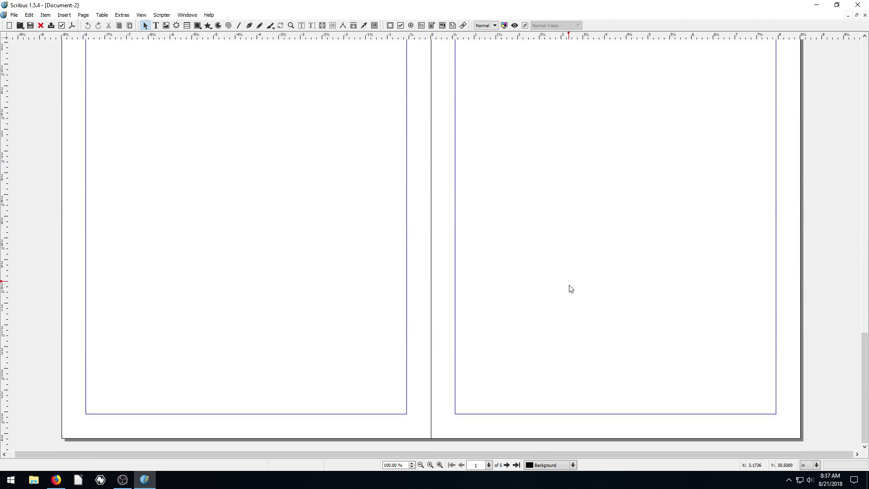
scroll(569, 287, up, 8)
scroll(570, 287, up, 15)
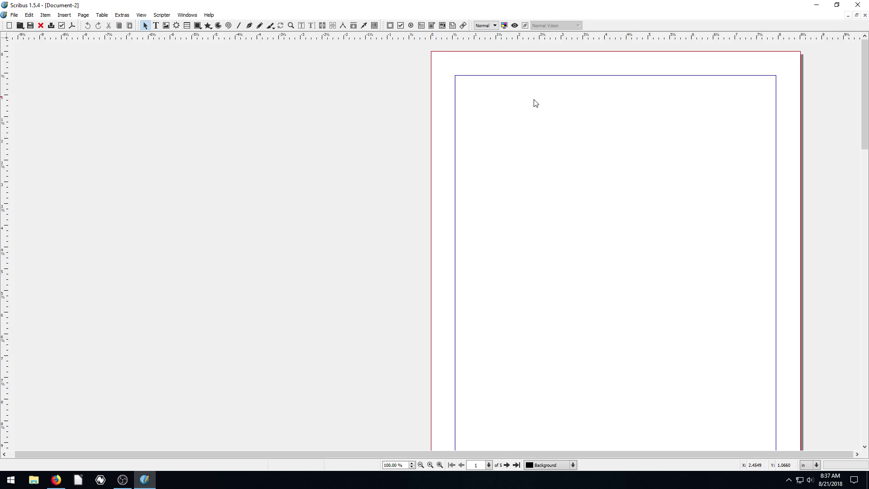
scroll(503, 294, down, 5)
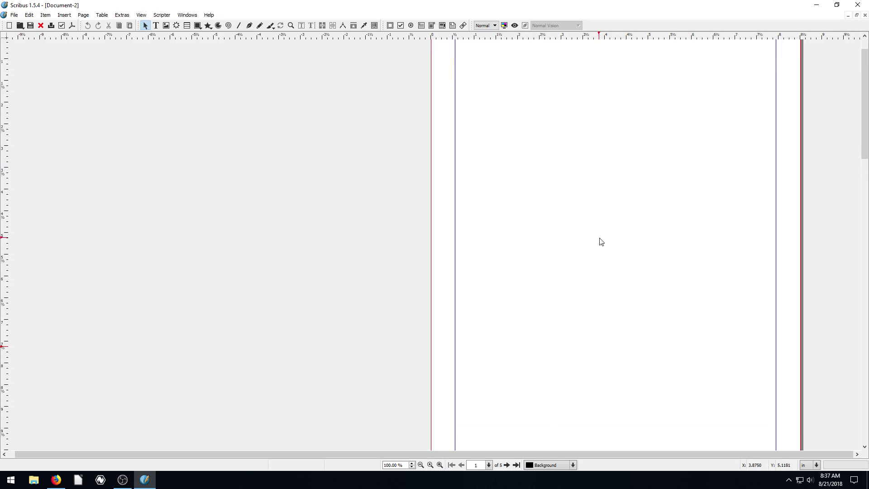
scroll(609, 199, down, 3)
scroll(607, 124, up, 5)
scroll(633, 254, down, 4)
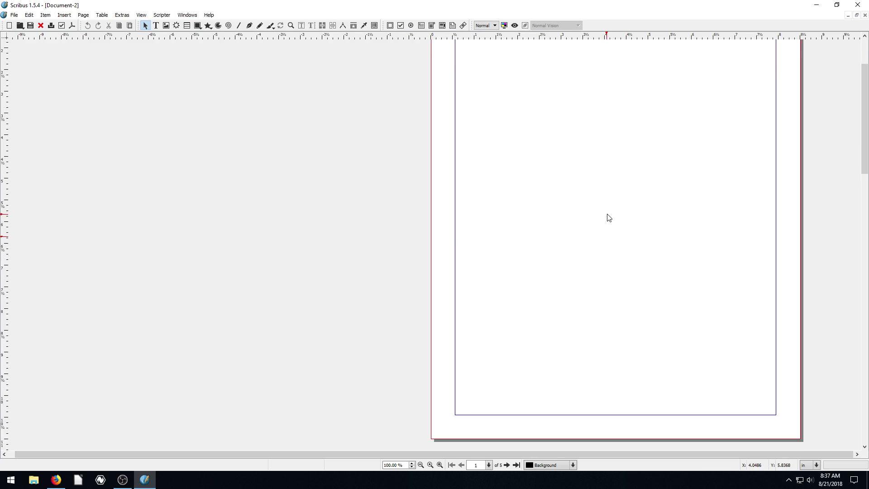
scroll(609, 215, down, 8)
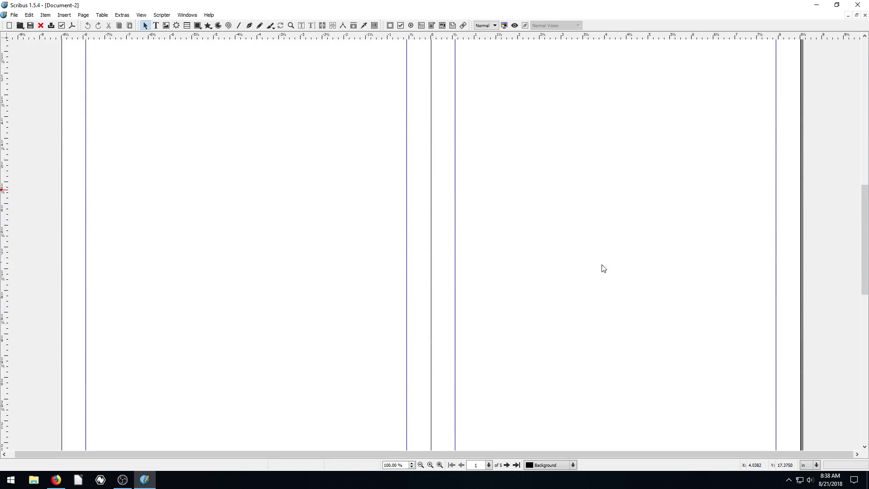
scroll(559, 274, down, 8)
scroll(312, 316, down, 2)
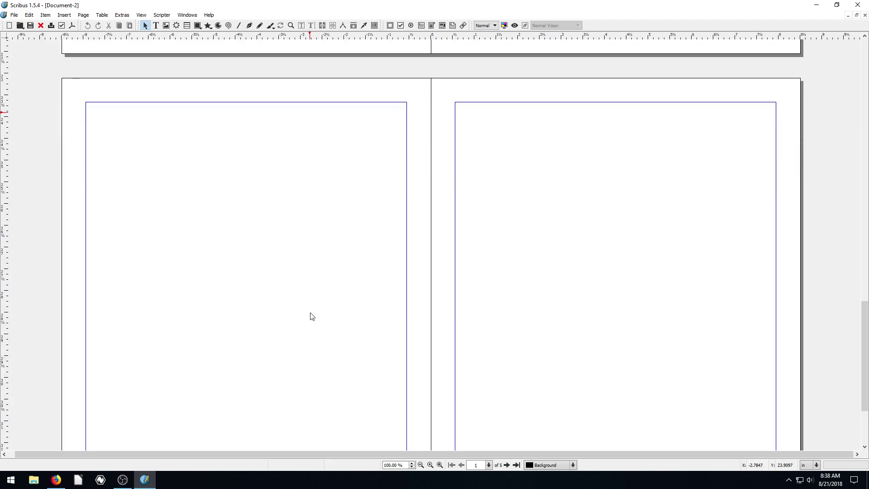
scroll(312, 316, up, 16)
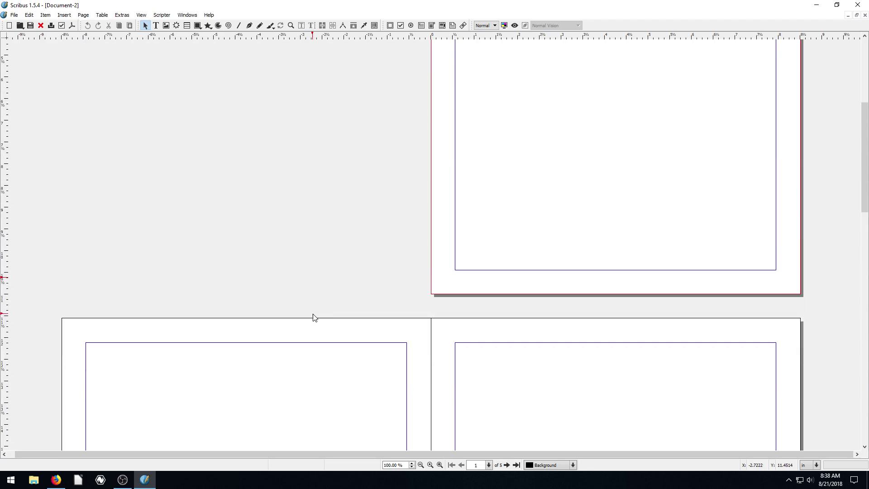
scroll(434, 323, down, 3)
scroll(433, 324, down, 14)
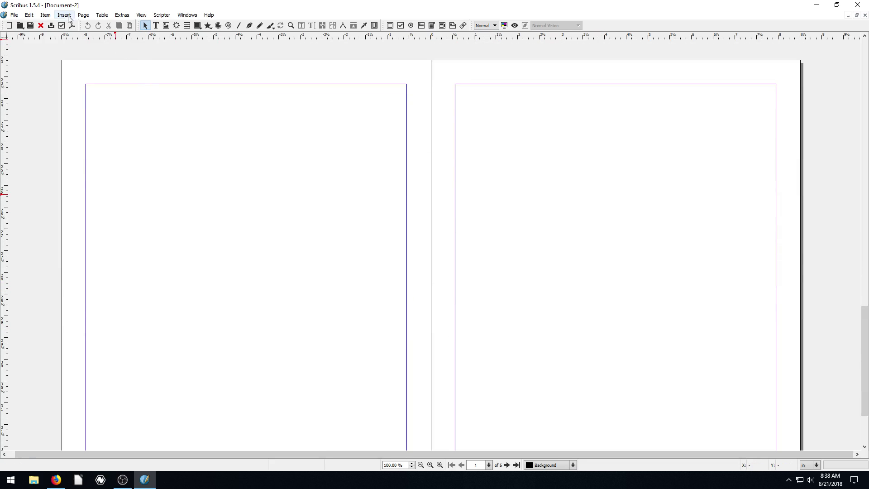
Delete page 5 of Document-2, then scroll down to confirm four pages remain
click(84, 15)
click(105, 46)
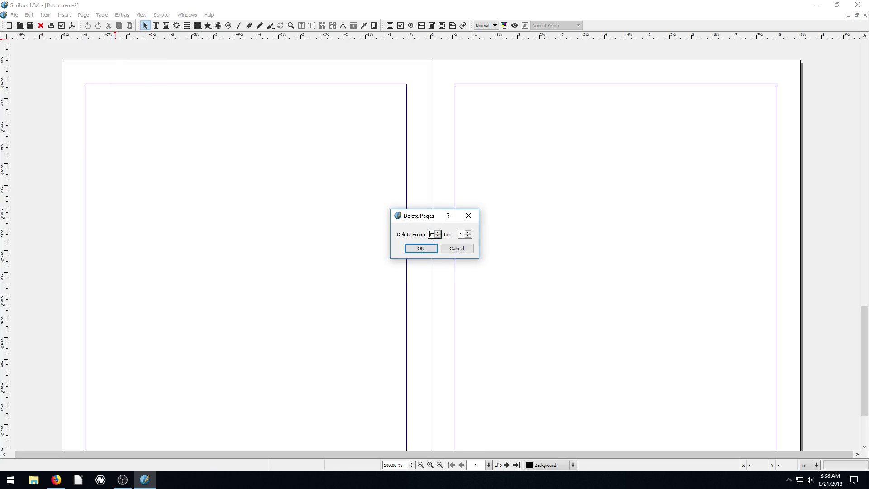
click(466, 236)
click(428, 249)
scroll(843, 159, down, 5)
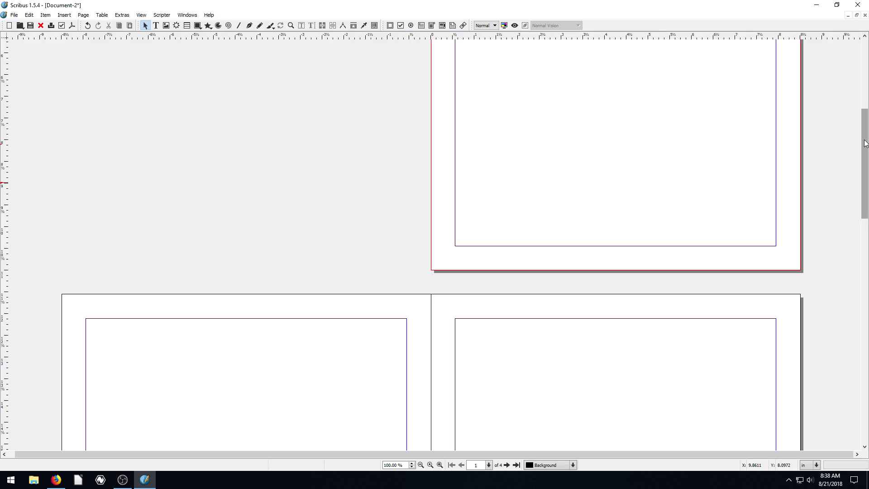
scroll(548, 195, down, 15)
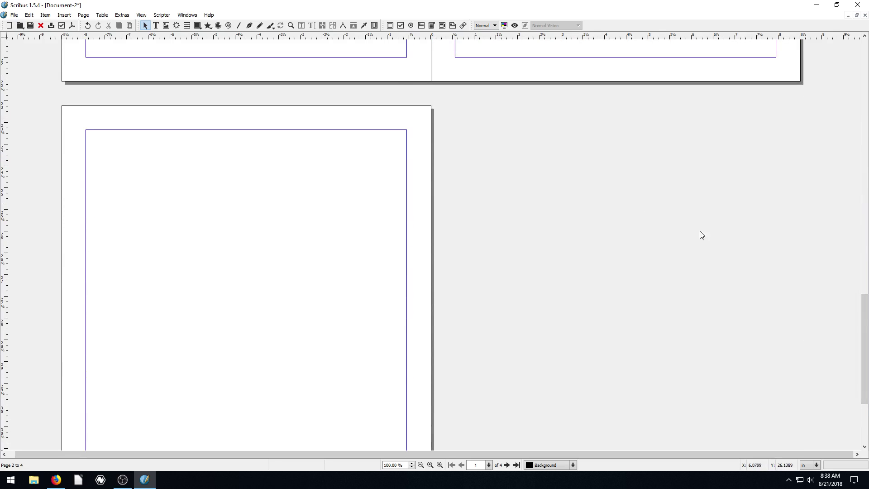
Insert one page after page 1
mouse_move(865, 323)
mouse_down()
mouse_move(865, 271)
mouse_move(866, 338)
mouse_up()
click(84, 15)
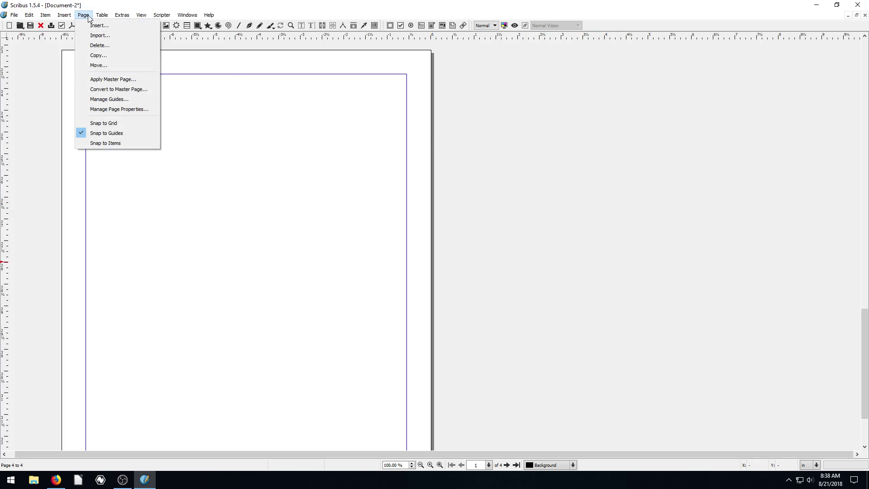
click(97, 25)
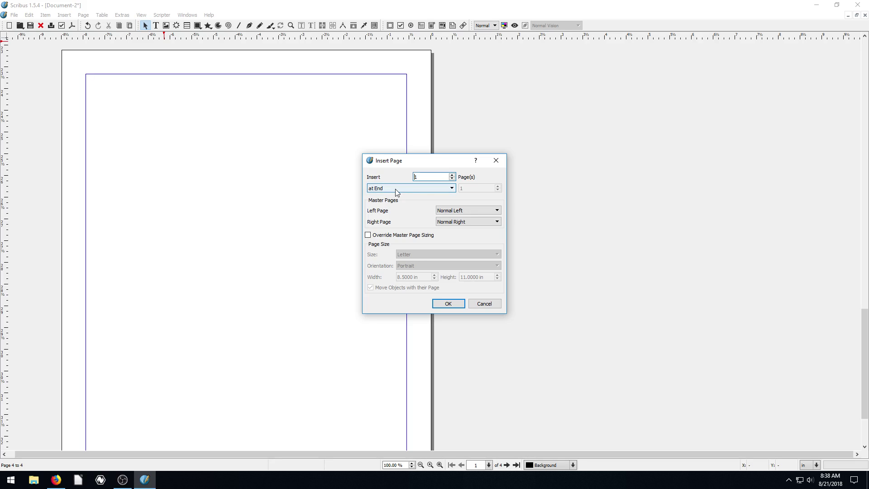
click(450, 189)
click(389, 206)
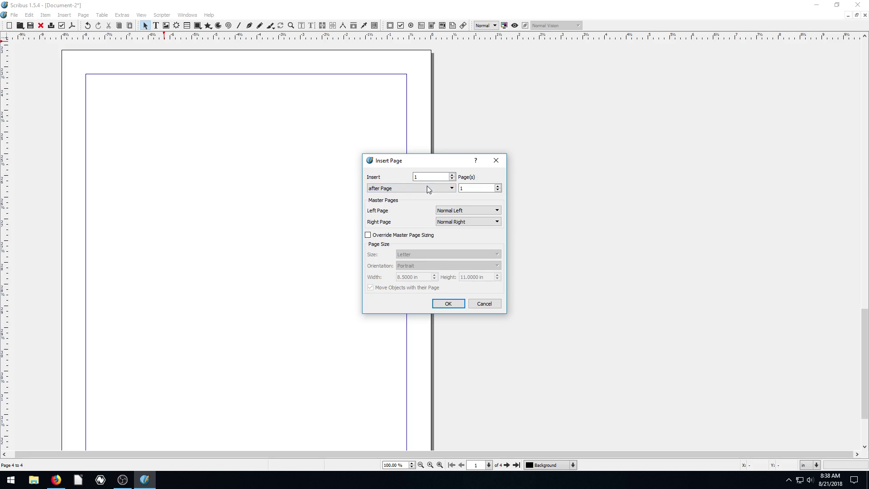
click(471, 187)
click(446, 304)
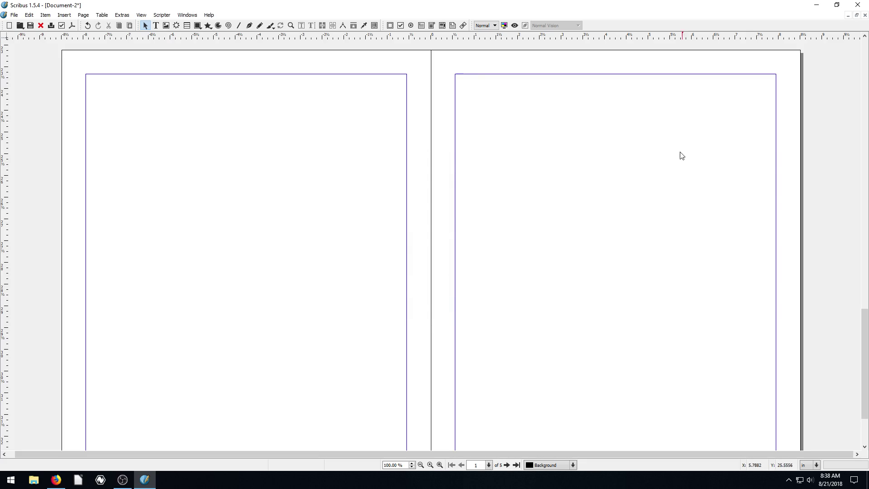
Insert 10 pages at the end, bringing the book to 15 pages
drag(863, 308, 862, 45)
click(83, 15)
click(90, 27)
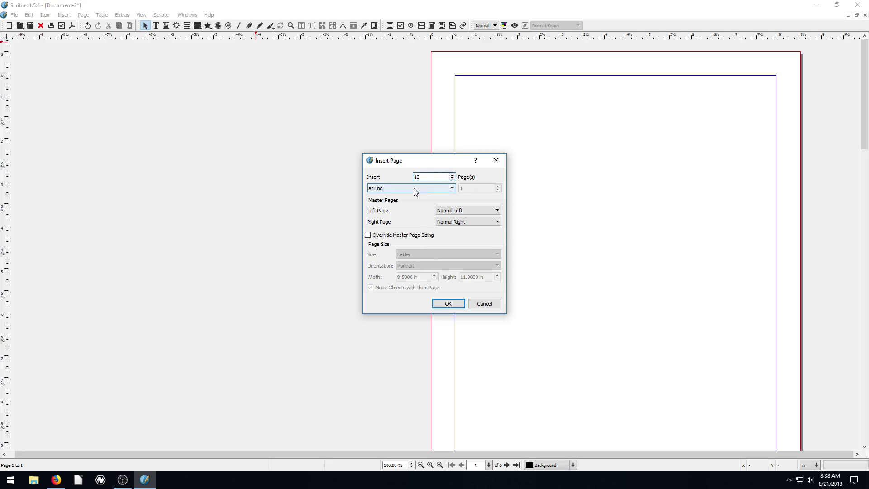
click(448, 304)
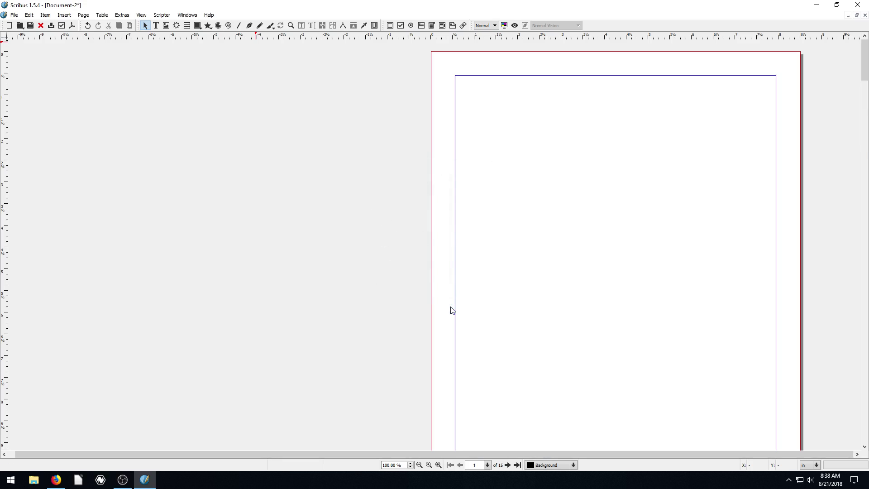
mouse_move(866, 80)
mouse_down()
mouse_move(836, 402)
mouse_move(858, 428)
mouse_move(867, 396)
mouse_move(867, 65)
mouse_up()
Draw a large text frame on page 1 and type 'tkemtopermopmto' into it
click(155, 25)
drag(514, 133, 645, 272)
double_click(578, 202)
text(tkemtopermopmto)
Draw an image frame below the text frame, opening Get Image but cancelling without a picture
click(166, 25)
scroll(479, 231, down, 2)
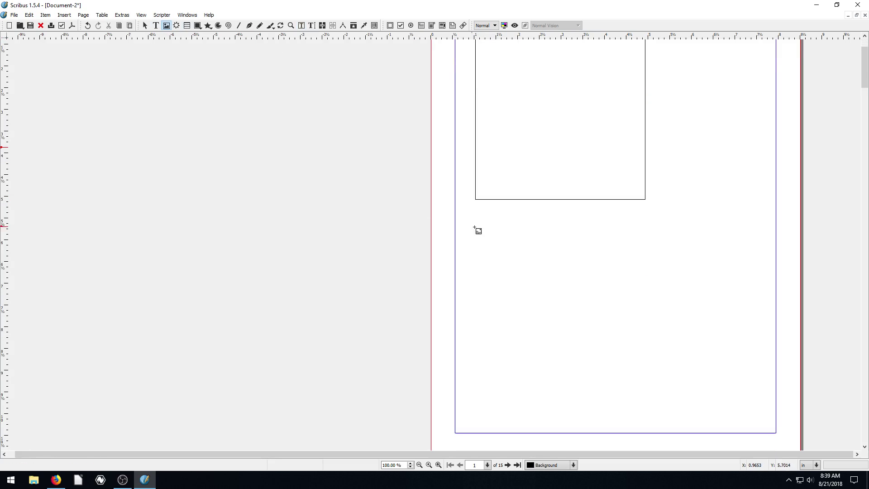
drag(479, 216, 713, 378)
right_click(631, 313)
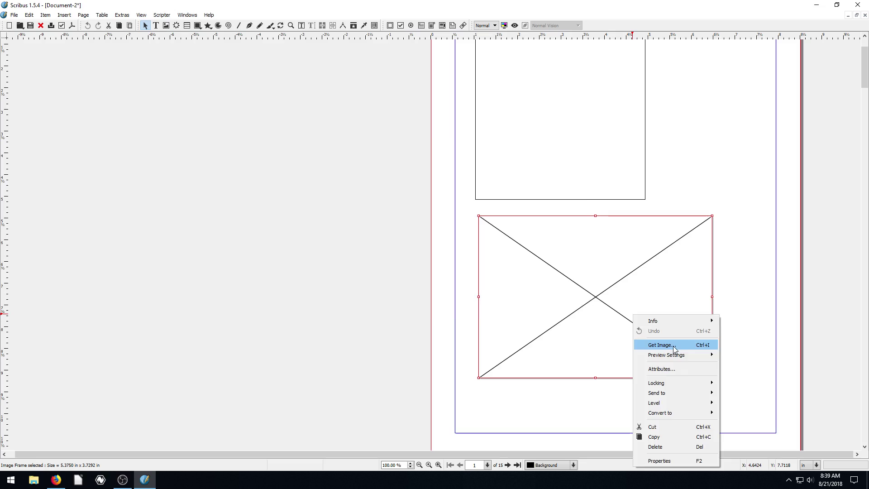
click(674, 345)
click(571, 312)
scroll(640, 195, up, 3)
drag(865, 77, 865, 120)
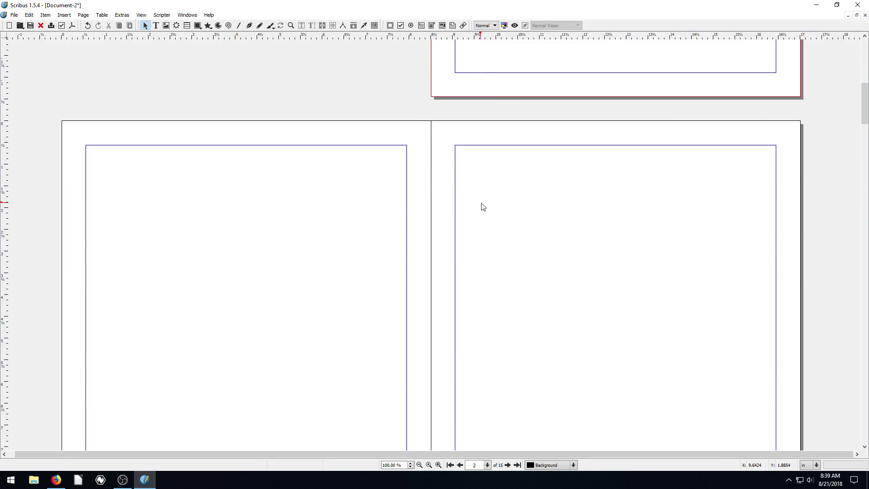
Scroll through the book and step forward three spreads
scroll(483, 207, up, 3)
scroll(456, 194, down, 2)
scroll(502, 219, up, 3)
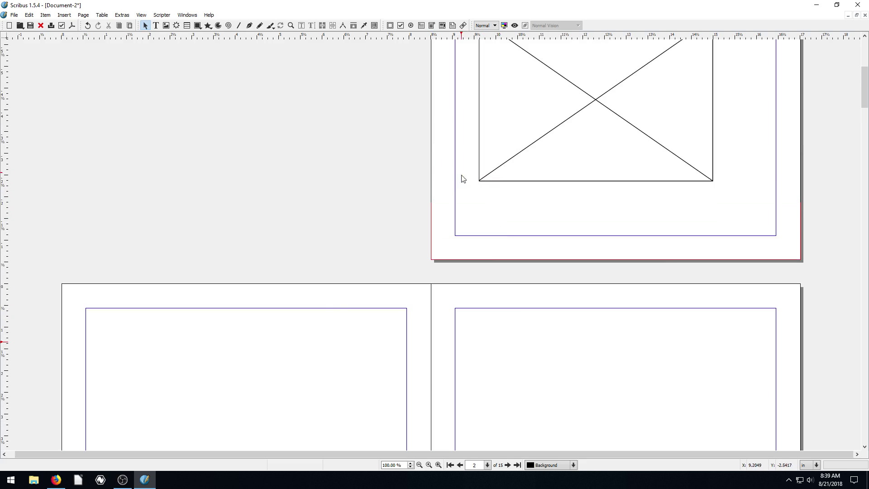
scroll(504, 373, down, 2)
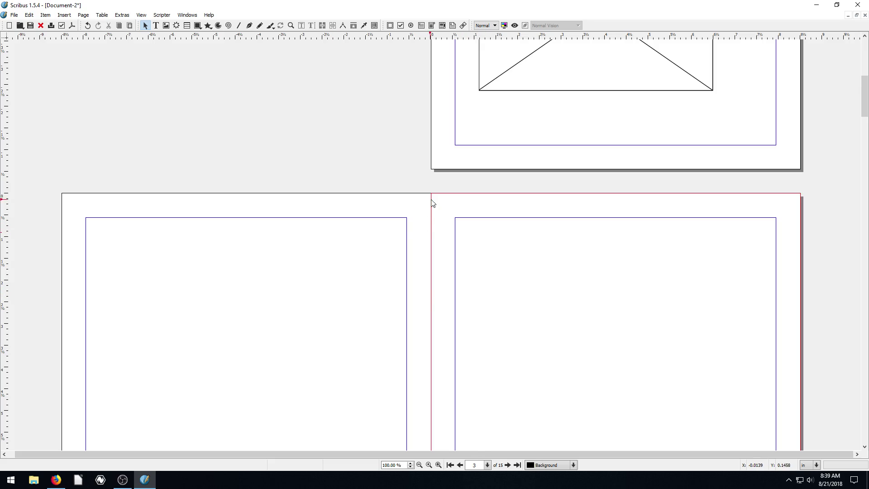
scroll(549, 254, down, 2)
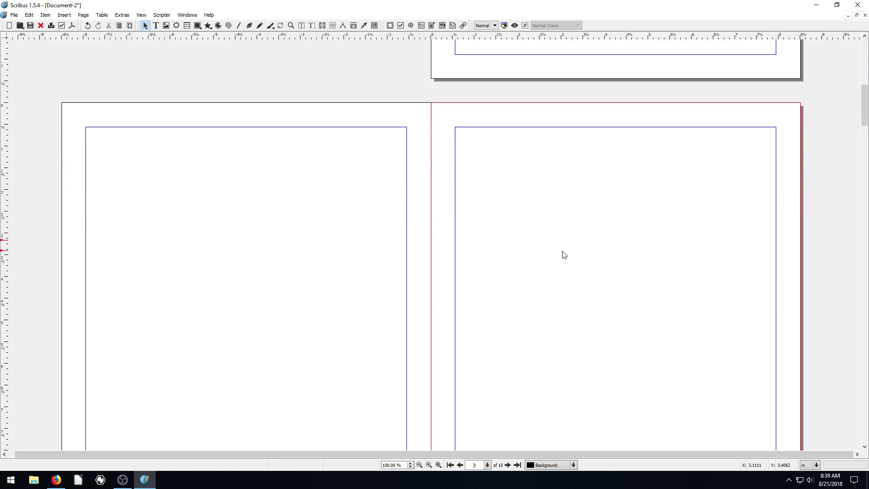
scroll(524, 242, up, 2)
scroll(273, 162, down, 1)
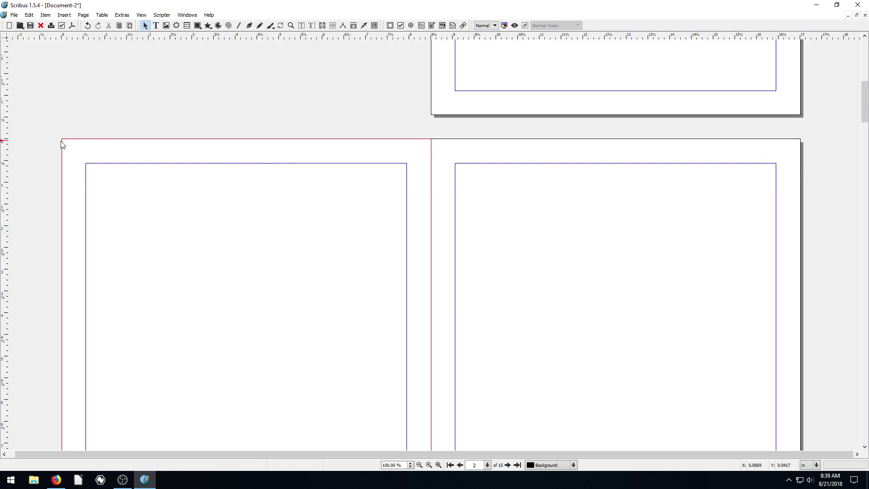
click(508, 465)
click(508, 465)
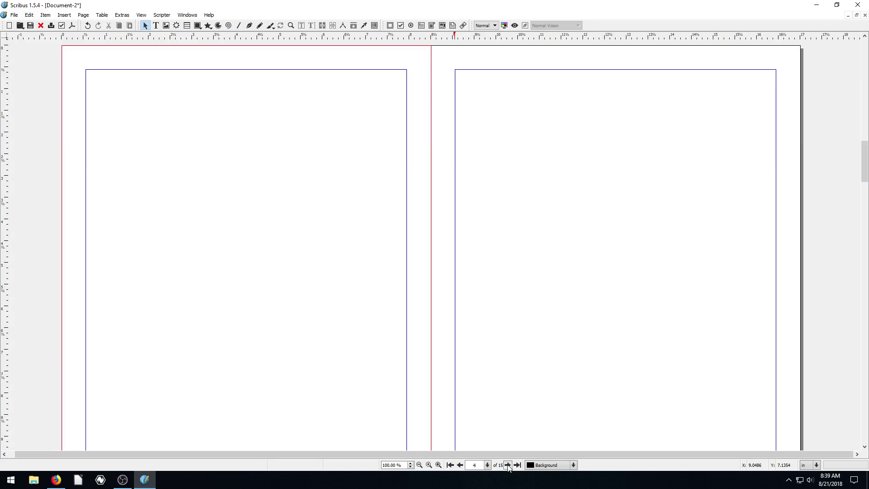
click(508, 465)
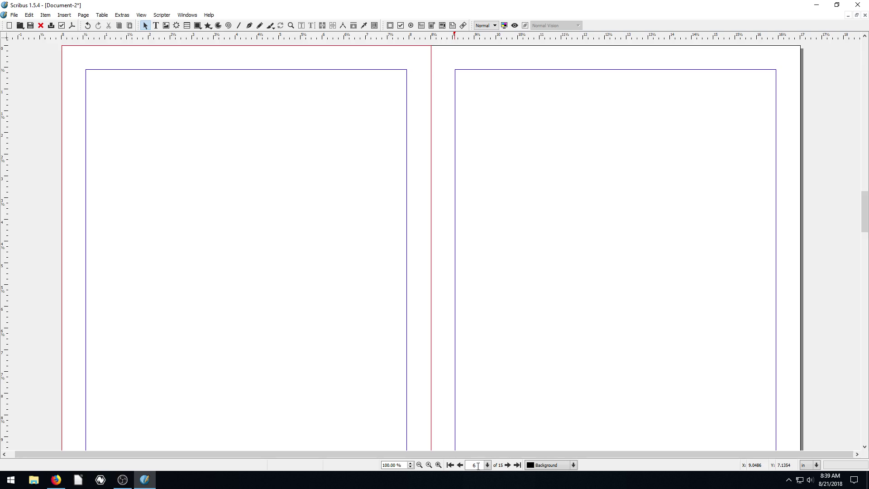
Jump to the first and last pages, then go to page 11 from the page list
click(451, 466)
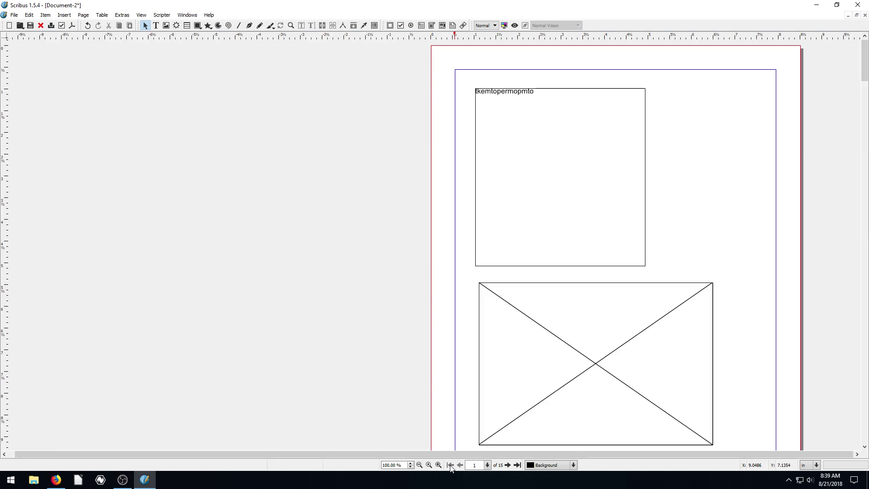
click(517, 466)
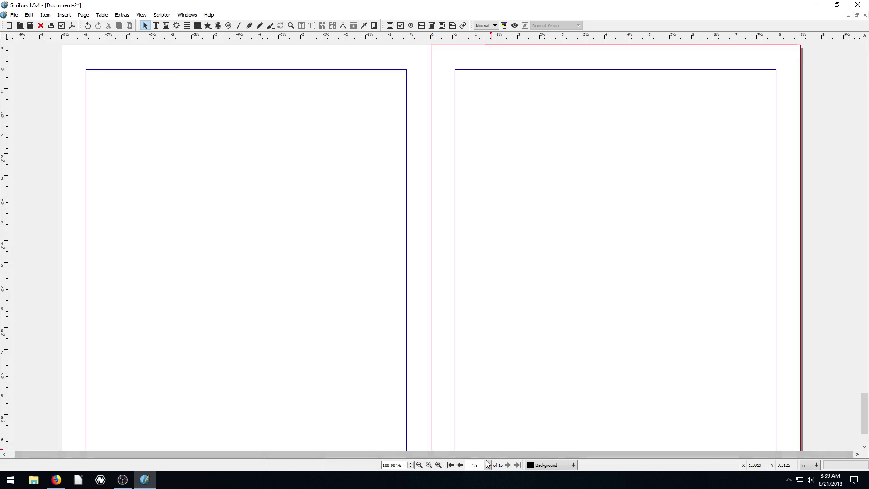
click(451, 466)
click(488, 465)
drag(489, 416, 490, 436)
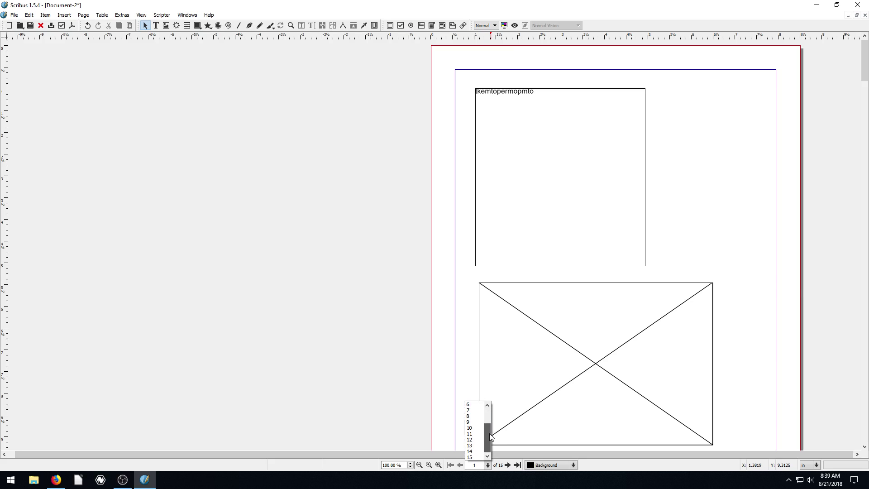
click(473, 431)
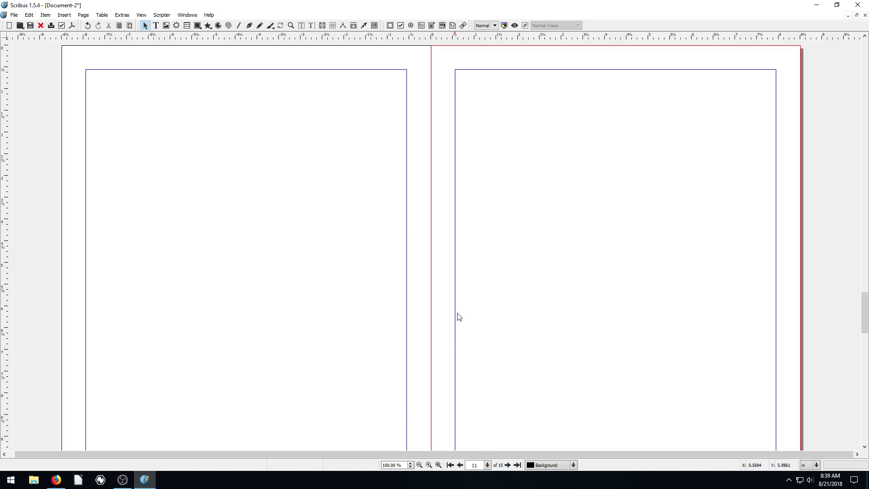
Zoom out three times to 25% and scroll up and down through the spreads
click(419, 466)
click(420, 466)
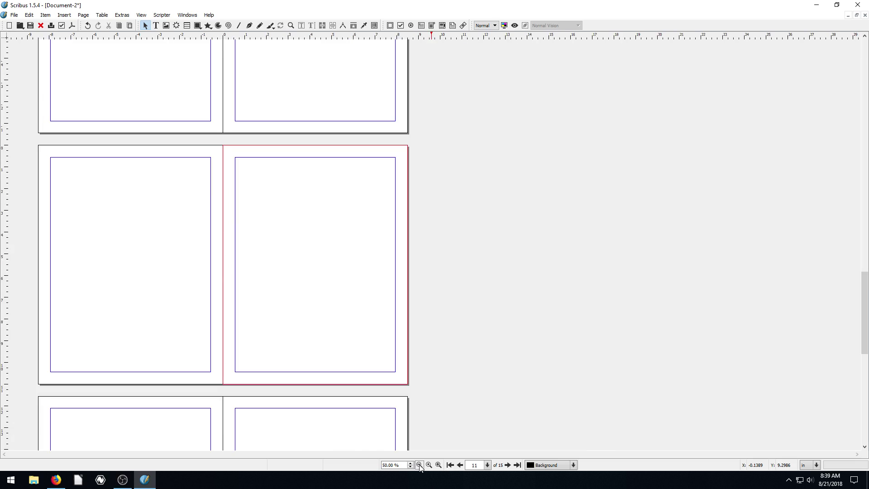
click(419, 466)
scroll(136, 272, down, 3)
scroll(140, 239, up, 5)
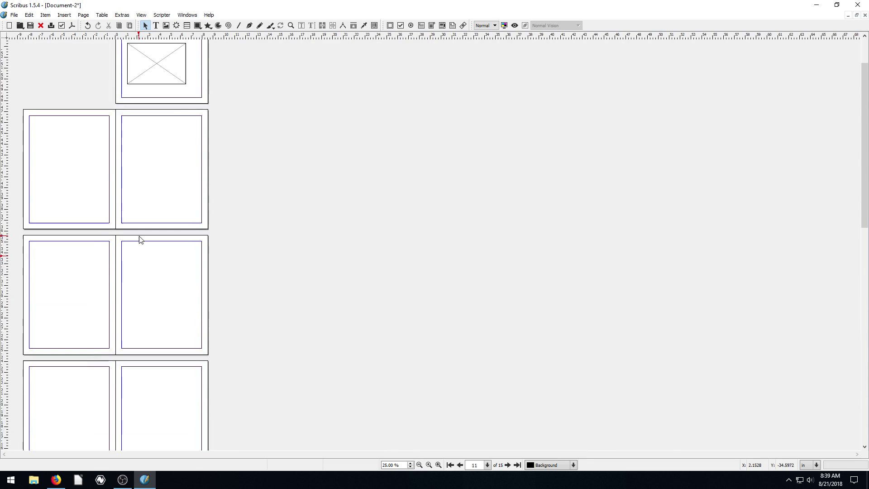
scroll(157, 163, down, 4)
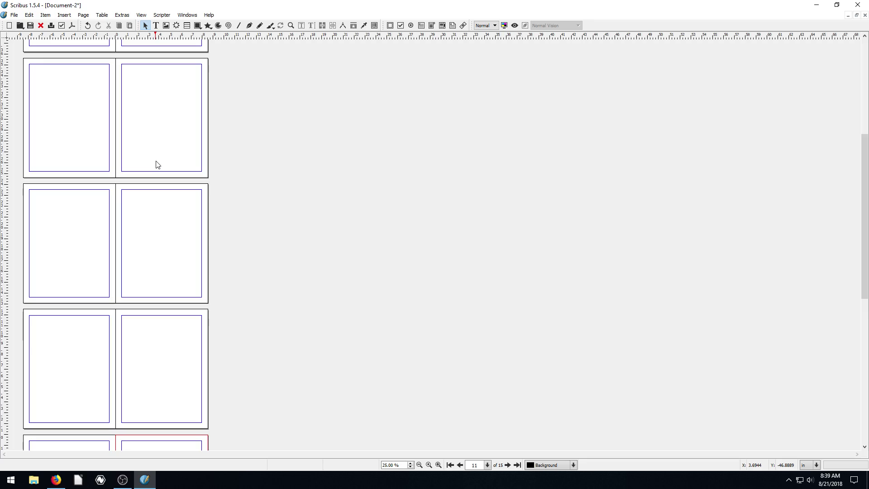
scroll(154, 181, down, 10)
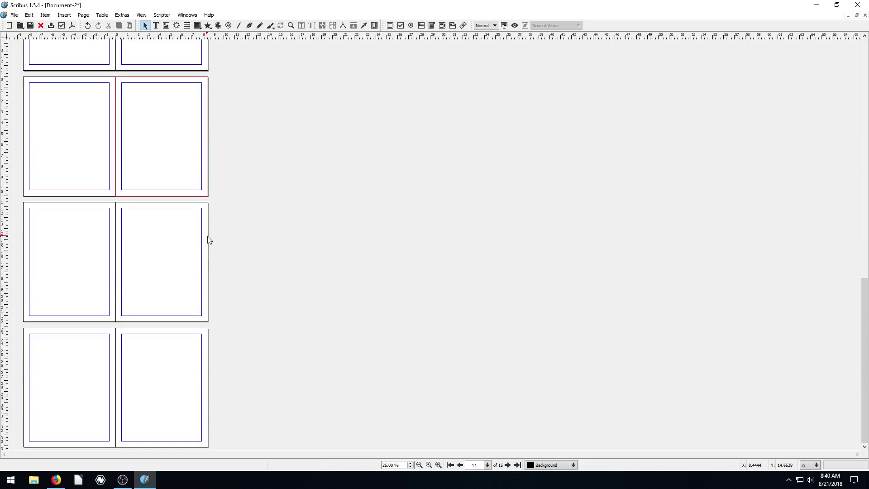
scroll(210, 239, up, 5)
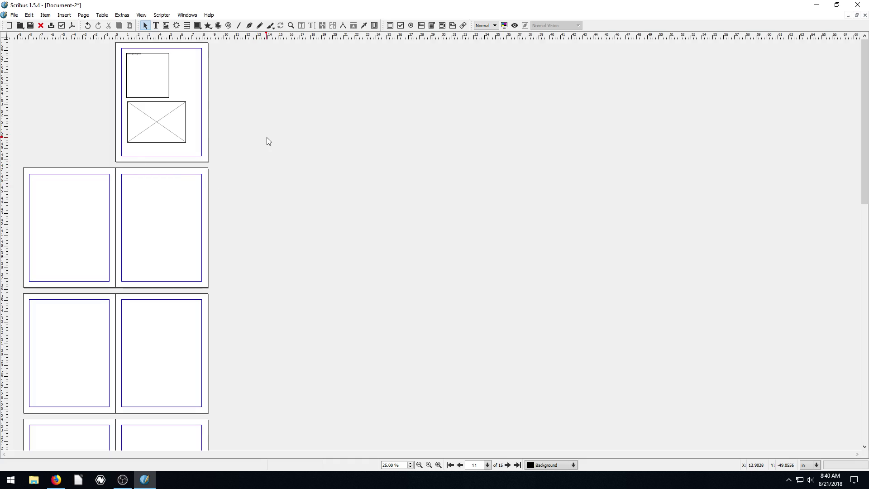
scroll(146, 163, down, 12)
scroll(181, 326, up, 5)
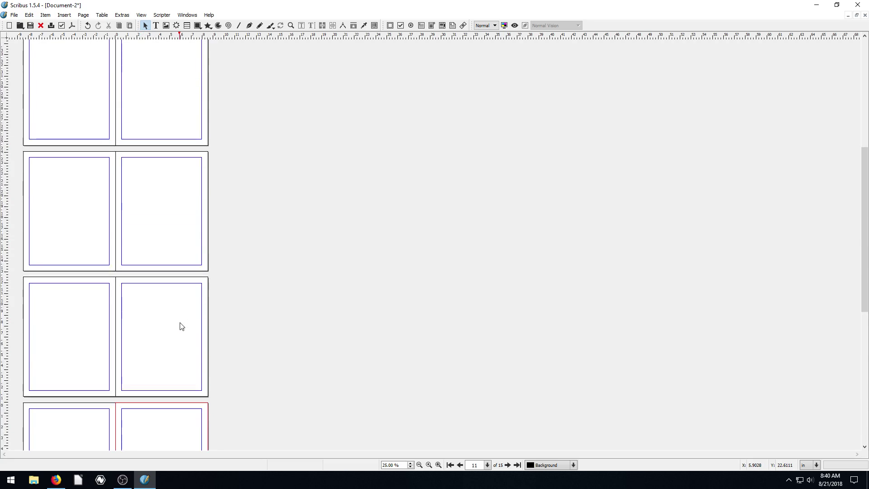
Save the book as mybook.sla on the Desktop, then minimize Scribus and reposition the file icon
click(14, 15)
click(31, 84)
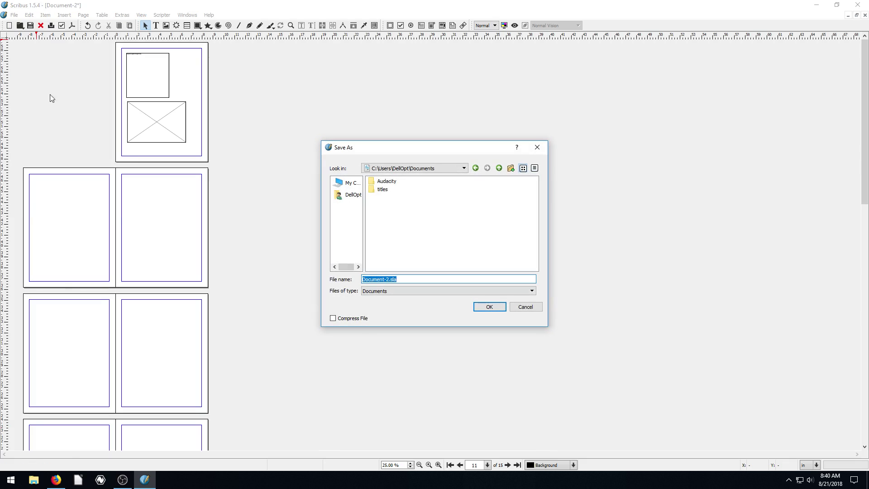
click(353, 196)
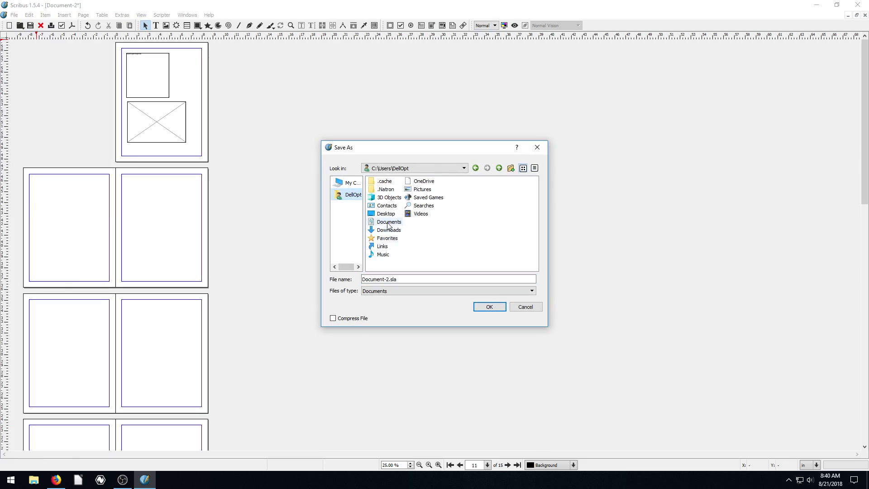
click(385, 219)
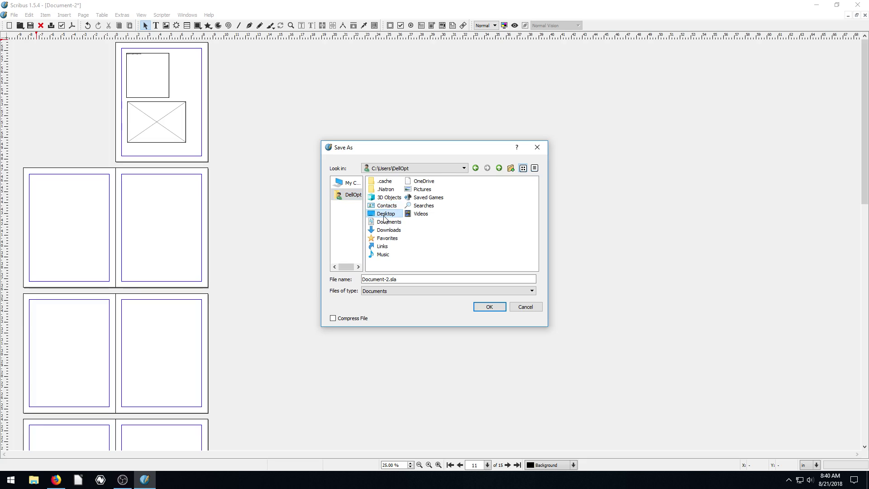
double_click(385, 218)
click(390, 279)
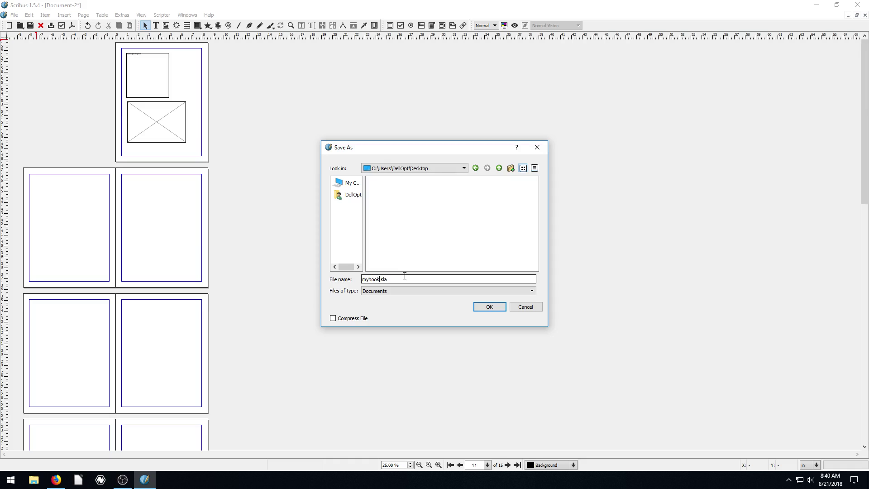
click(390, 279)
click(489, 307)
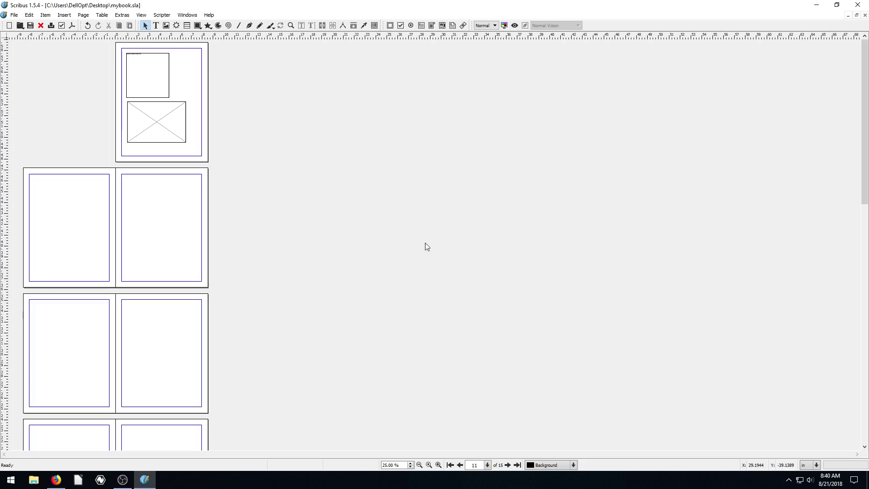
click(816, 5)
drag(27, 327, 299, 114)
Quit Scribus, discarding the unsaved untitled document, and relaunch it with the mybook file from the desktop
click(145, 480)
key(alt+F4)
click(442, 252)
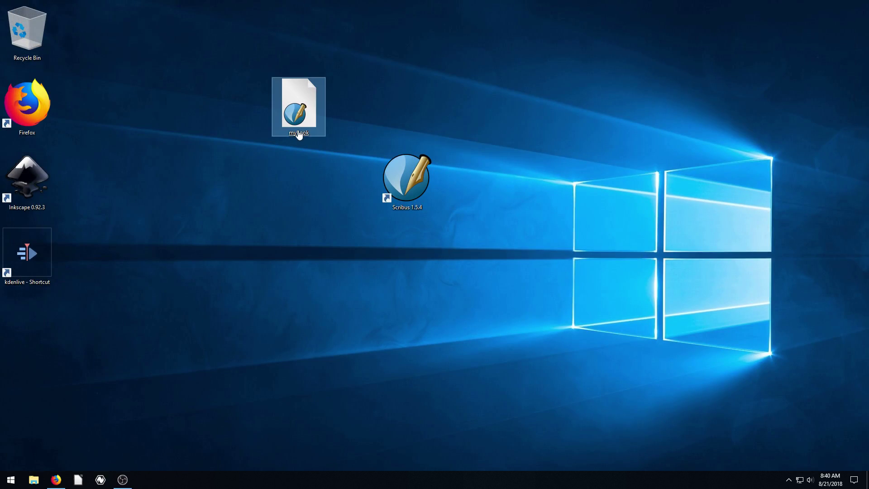
double_click(298, 132)
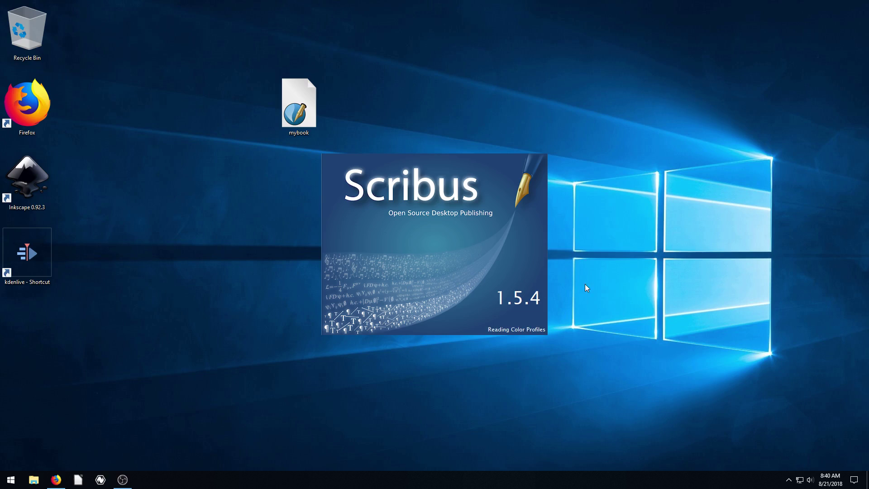
scroll(596, 214, down, 10)
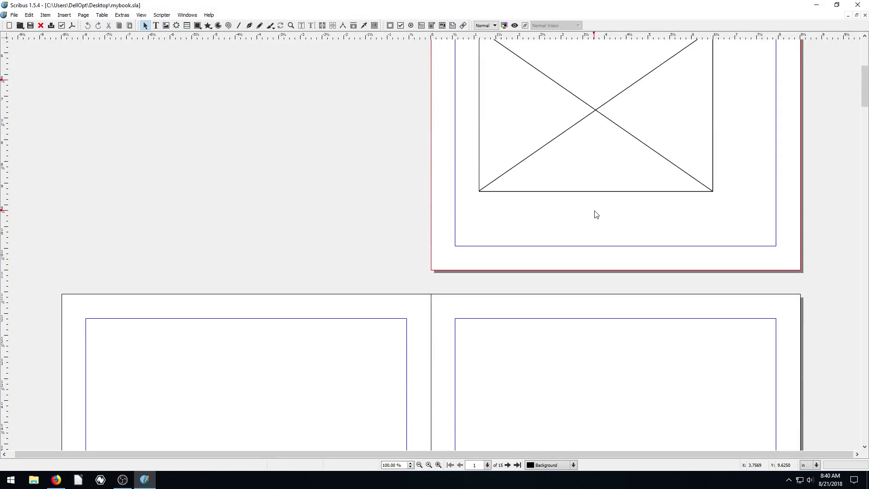
scroll(596, 213, up, 7)
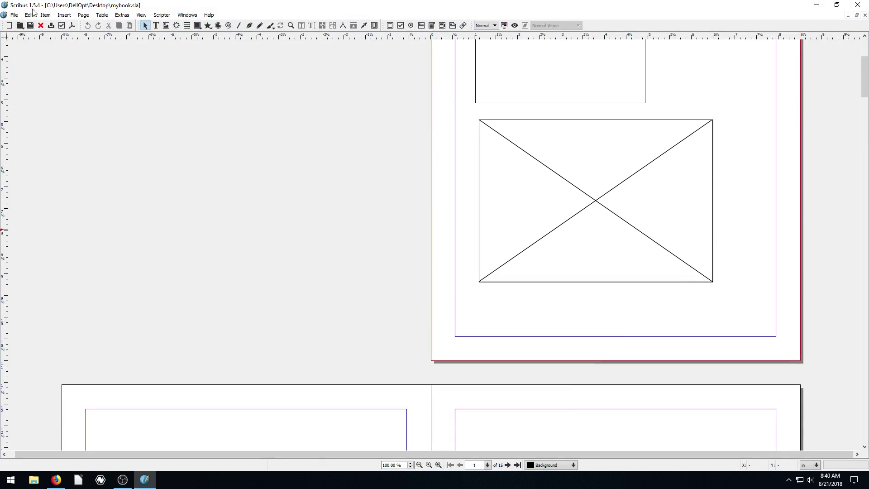
click(14, 15)
click(30, 48)
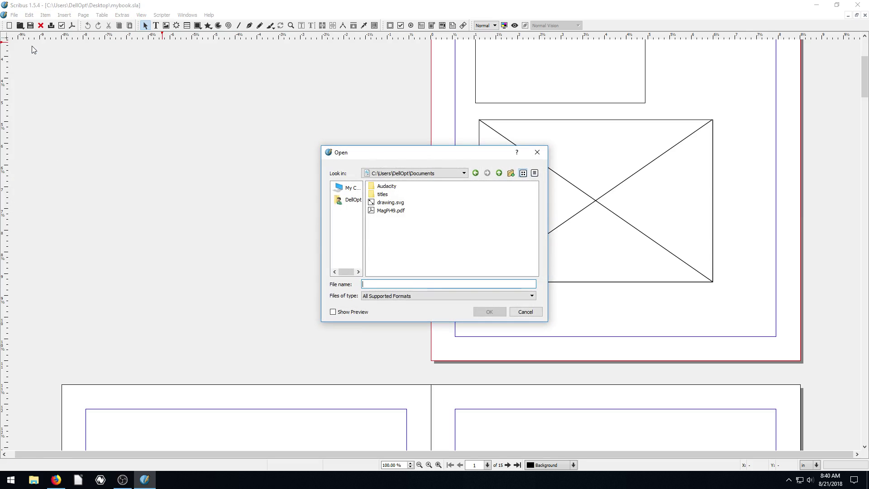
click(350, 201)
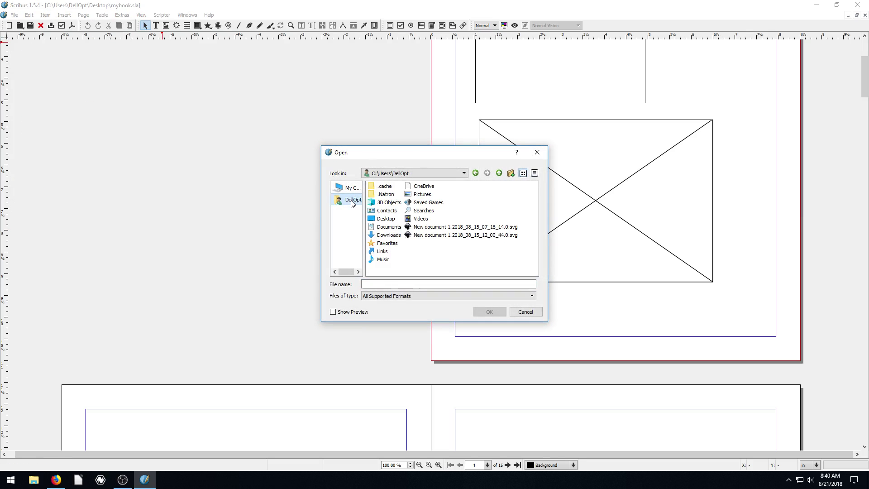
double_click(388, 217)
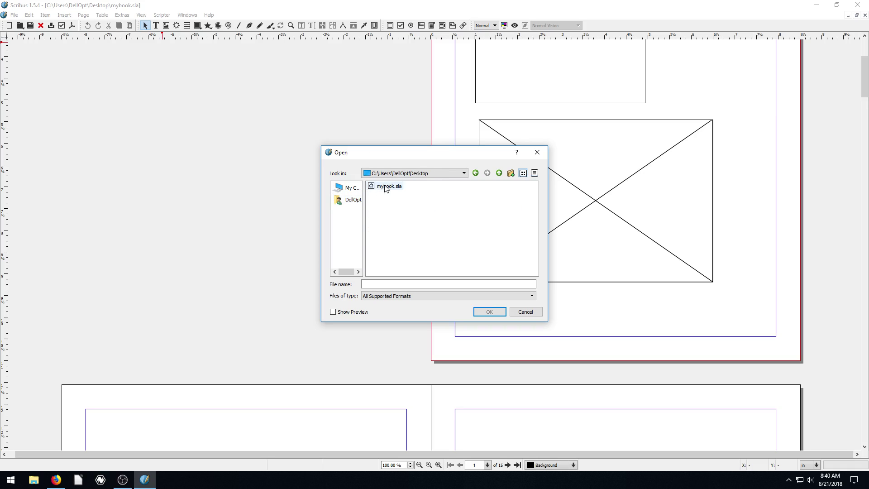
click(379, 188)
click(490, 312)
click(502, 252)
scroll(248, 156, down, 1)
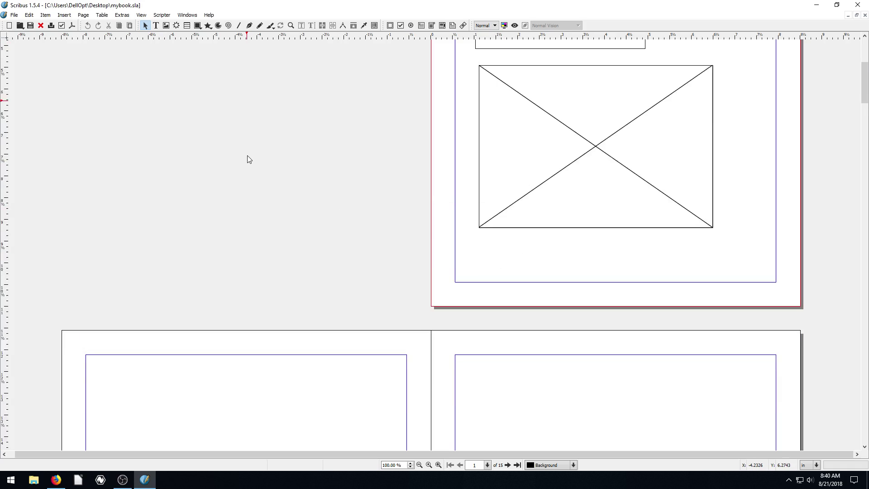
scroll(247, 156, up, 3)
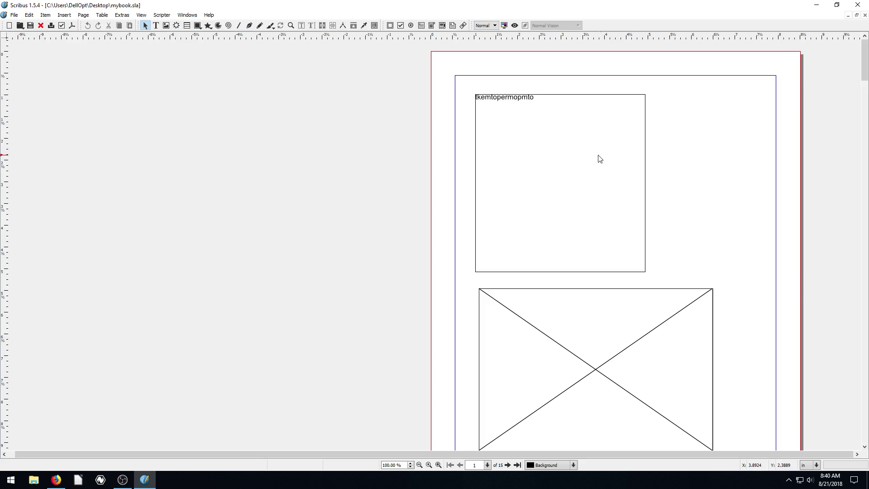
Draw a diamond regular polygon on the left page of the page 2/3 spread, then deselect it
scroll(551, 254, down, 8)
click(502, 280)
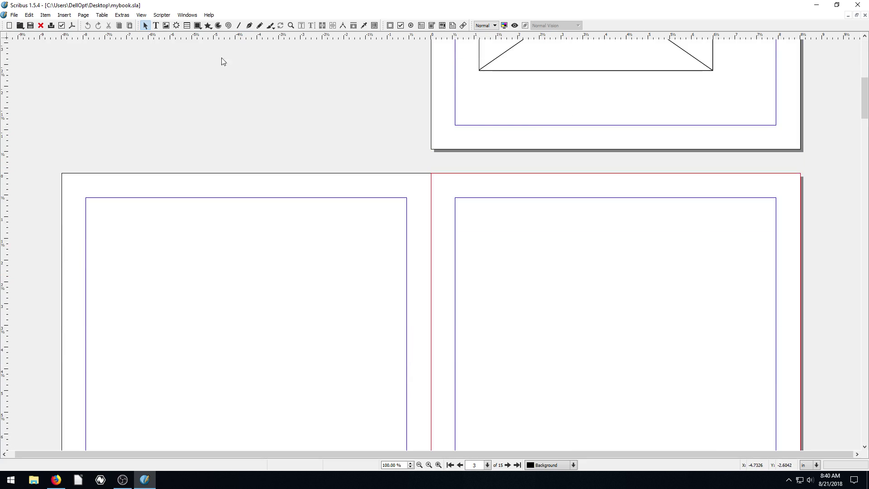
click(208, 25)
drag(159, 216, 334, 358)
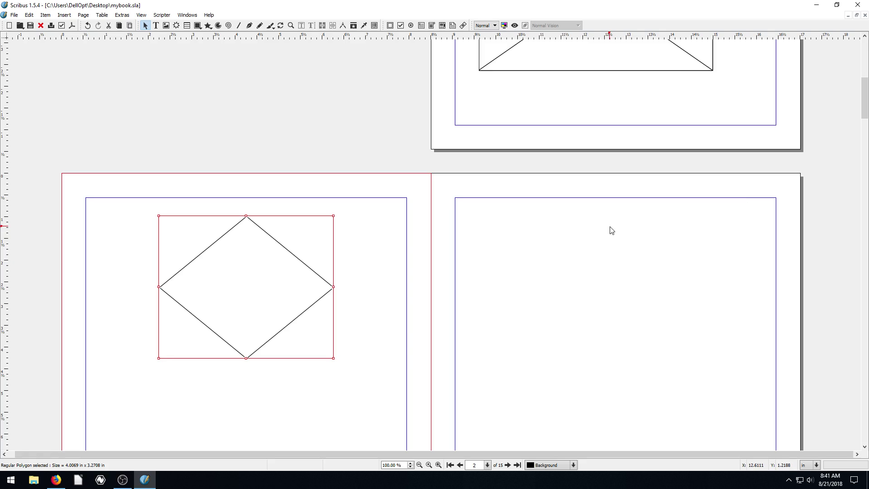
click(534, 262)
scroll(534, 254, up, 10)
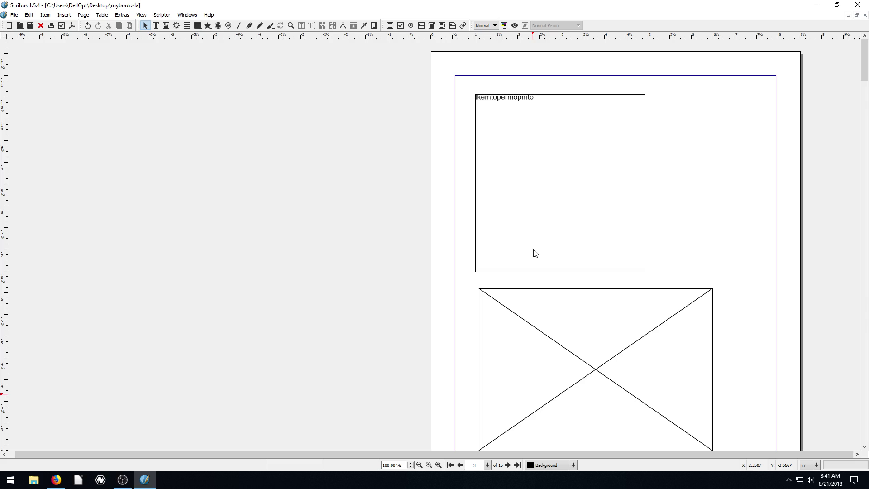
scroll(477, 244, down, 10)
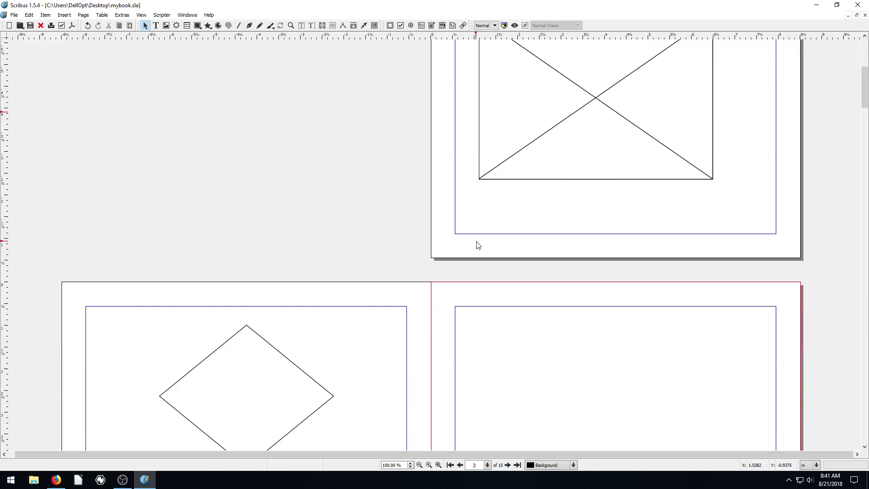